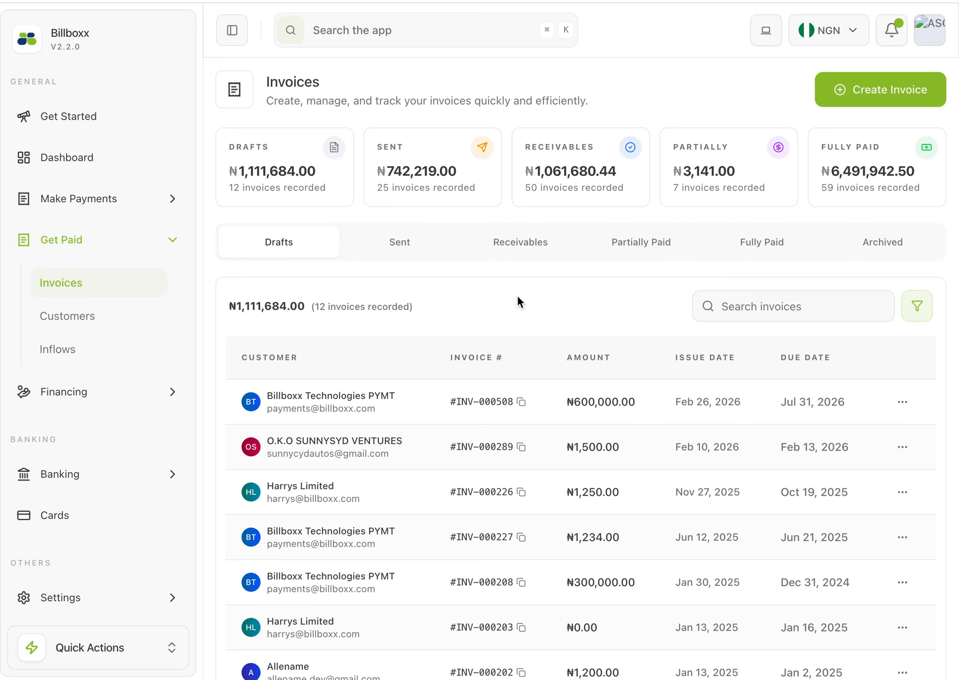
# Look over the draft invoices, then start a new invoice using the Create Invoice Document flow
pyautogui.scroll(-2, 518, 301)
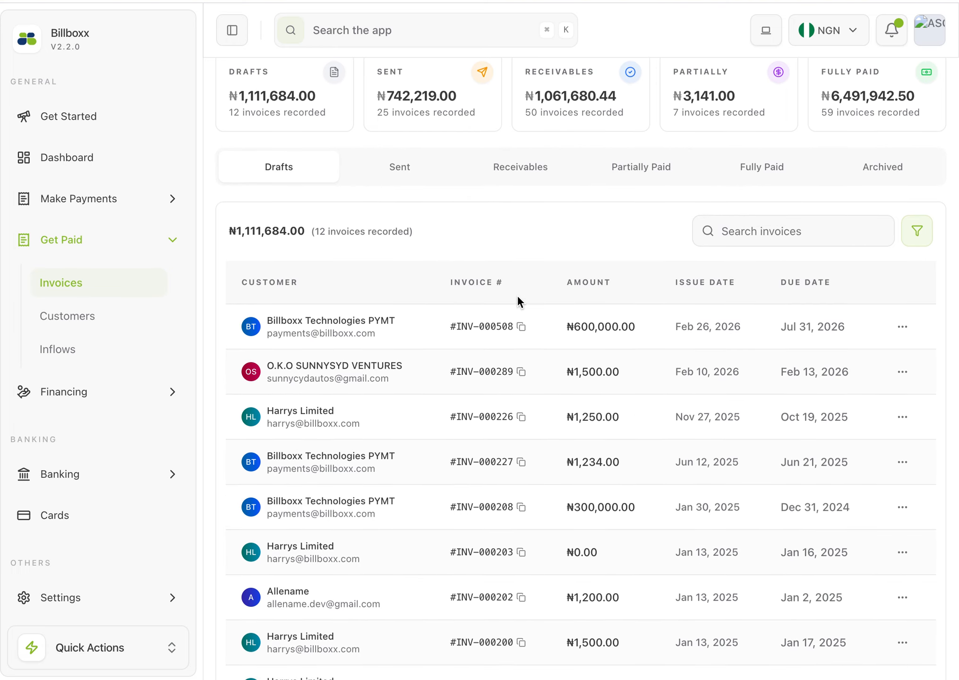
pyautogui.scroll(-1, 518, 300)
pyautogui.scroll(-4, 518, 301)
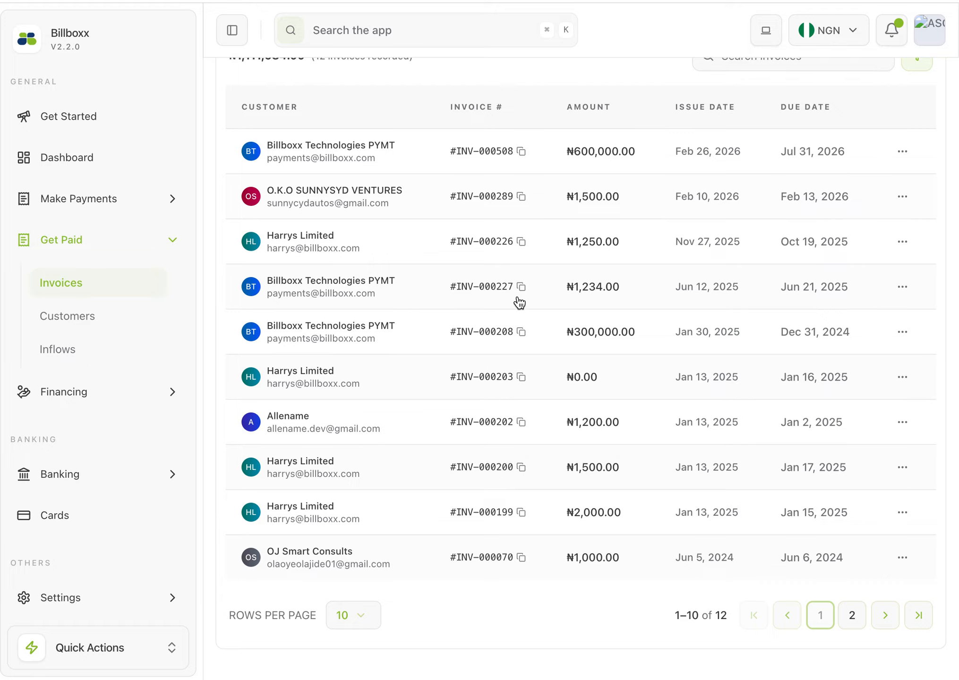
pyautogui.scroll(7, 520, 303)
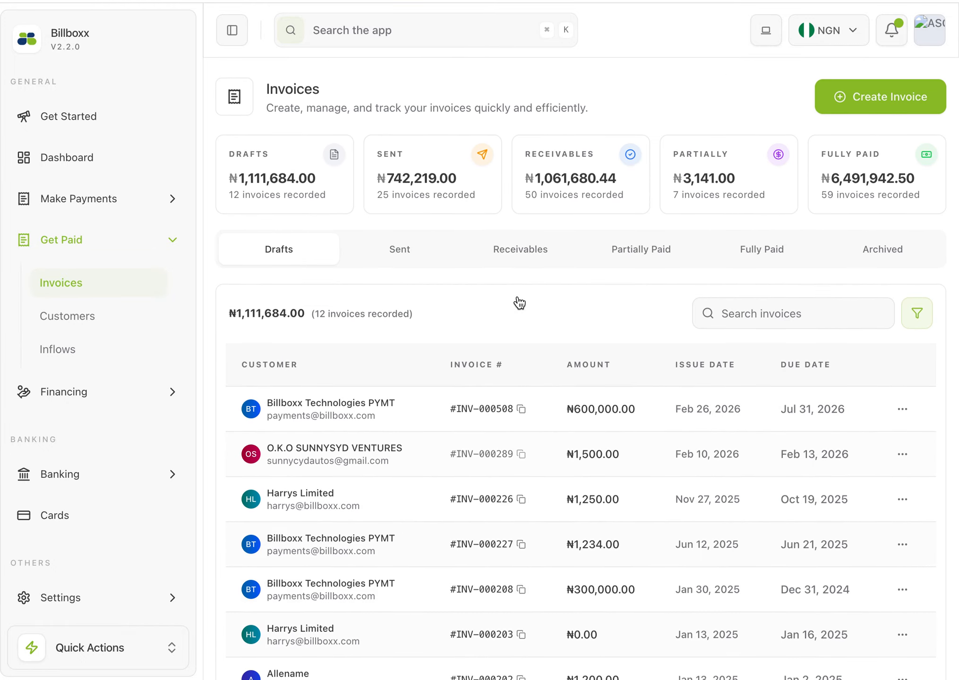
pyautogui.click(854, 92)
pyautogui.scroll(-1, 621, 460)
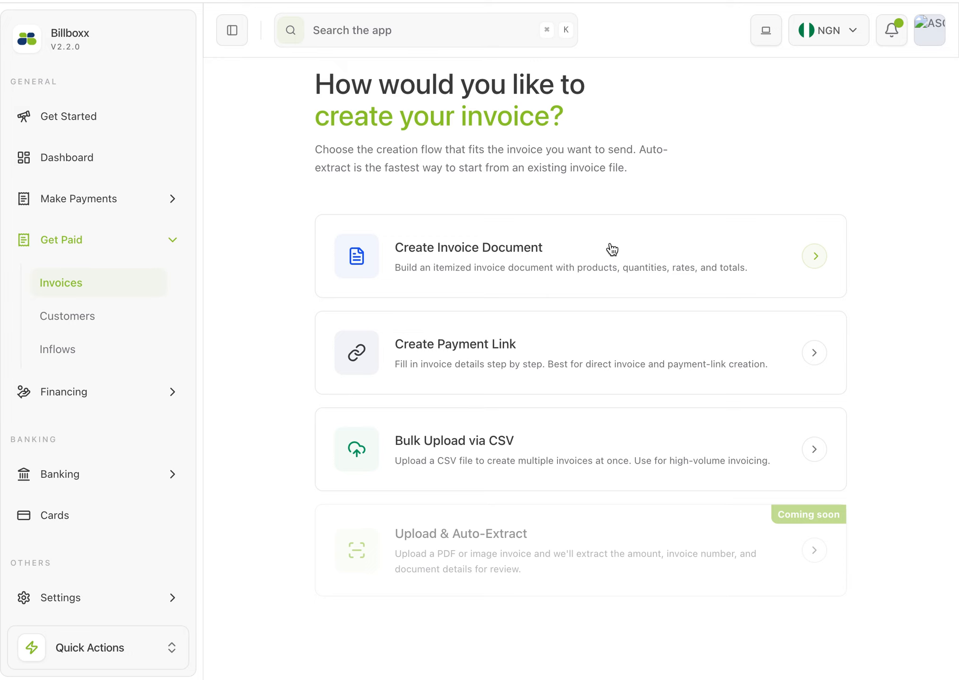
pyautogui.click(814, 257)
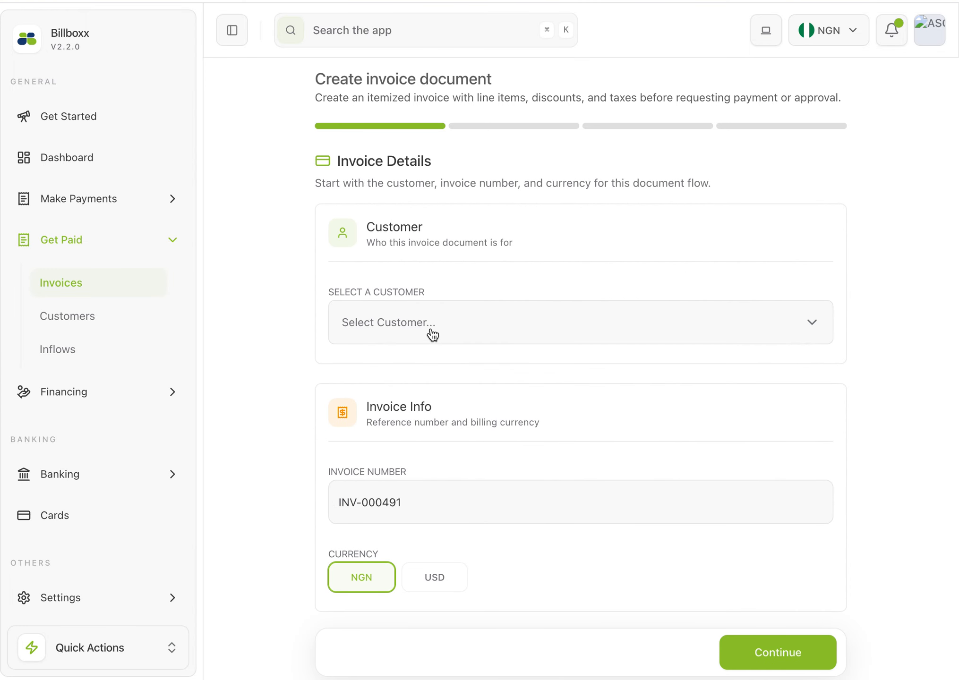
# Select the customer listed directly after Billboxx Technologies PYMT and proceed to the schedule details, keeping NGN as the currency
pyautogui.click(431, 334)
pyautogui.scroll(-2, 435, 465)
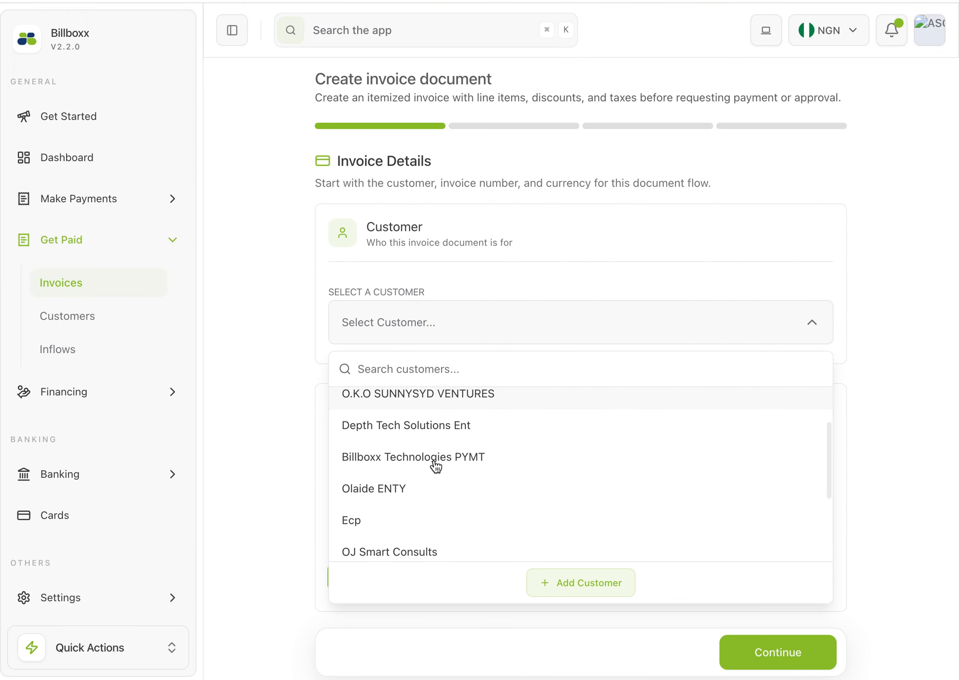
pyautogui.click(381, 486)
pyautogui.scroll(-5, 470, 477)
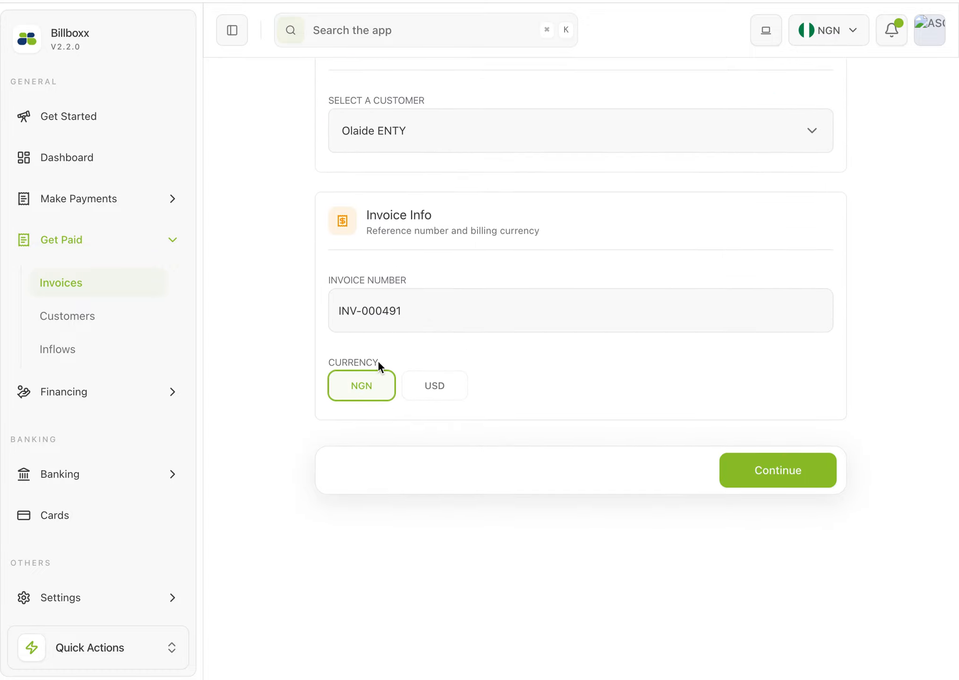
pyautogui.click(767, 471)
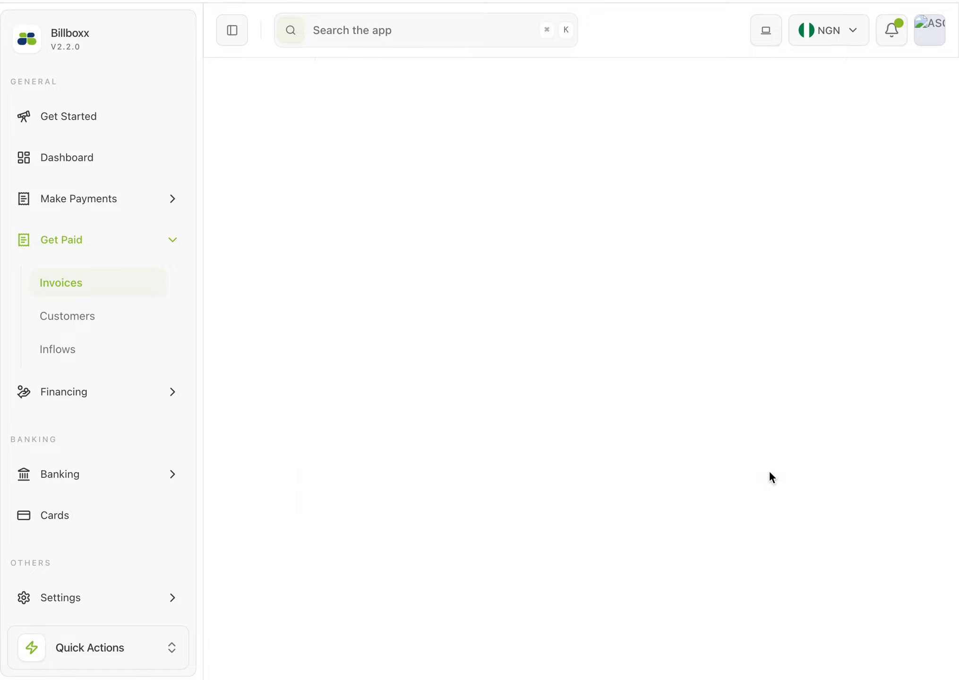
# Enter "Description" as the invoice description and proceed to the invoice items, keeping the one-time frequency and no approval
pyautogui.scroll(3, 416, 228)
pyautogui.scroll(-2, 405, 226)
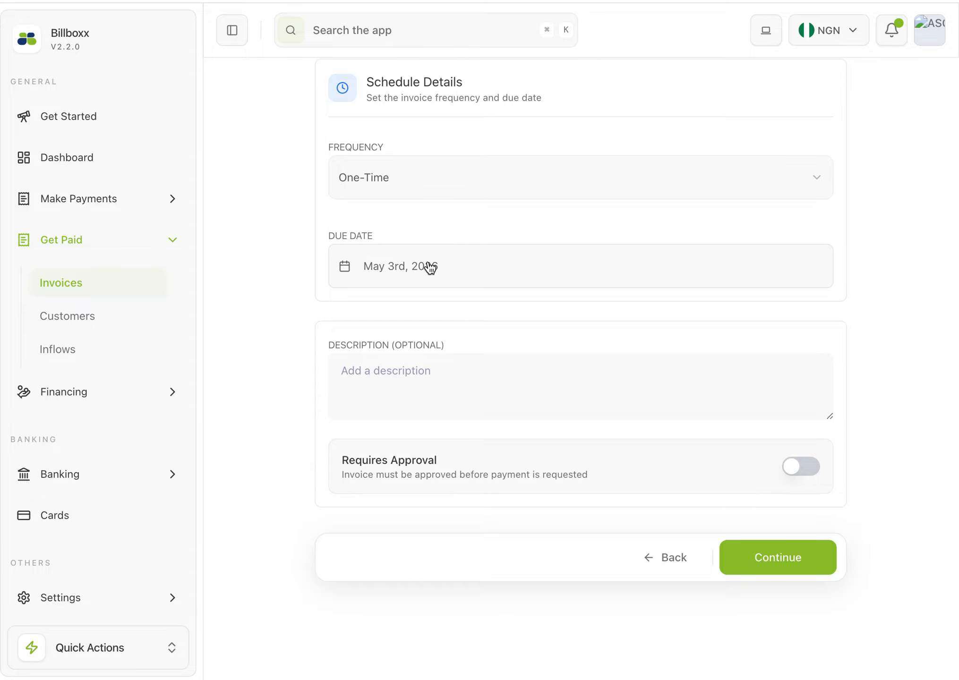
pyautogui.click(426, 388)
pyautogui.write('Description')
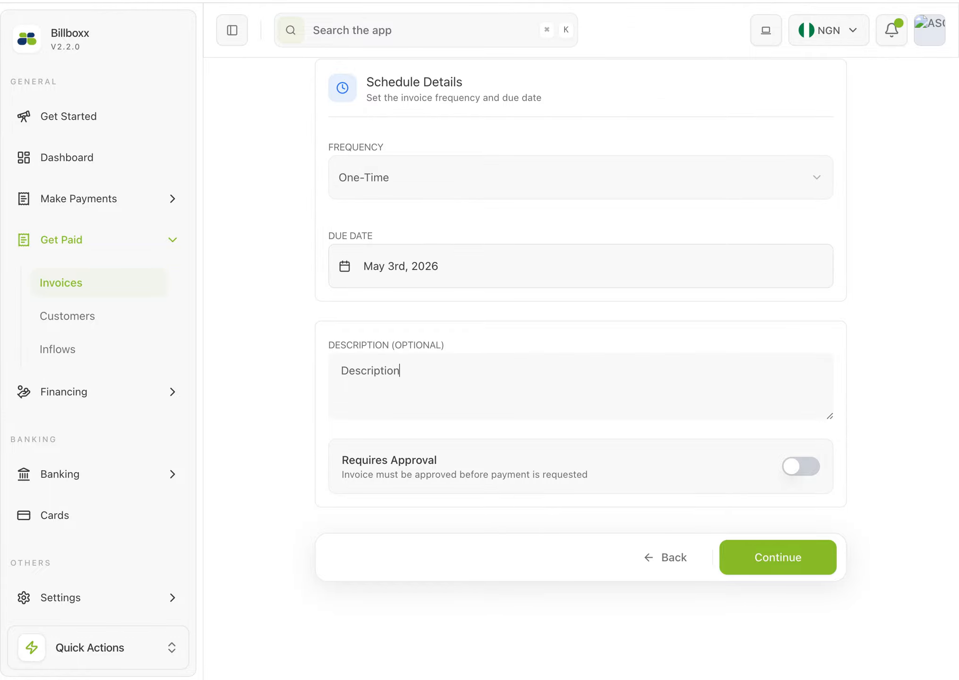
pyautogui.scroll(-3, 555, 392)
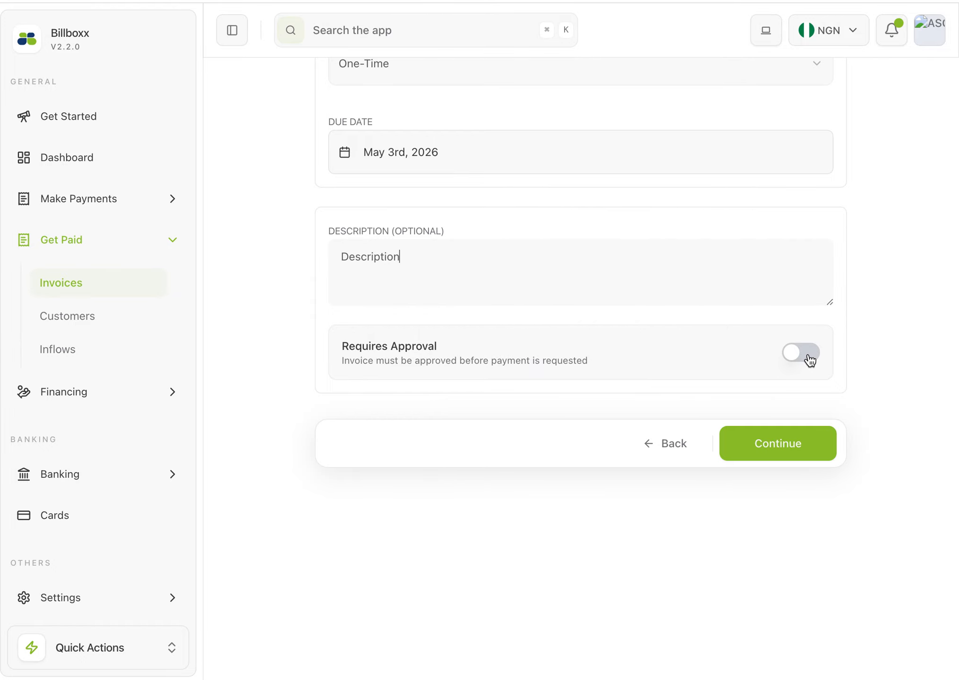
pyautogui.click(766, 447)
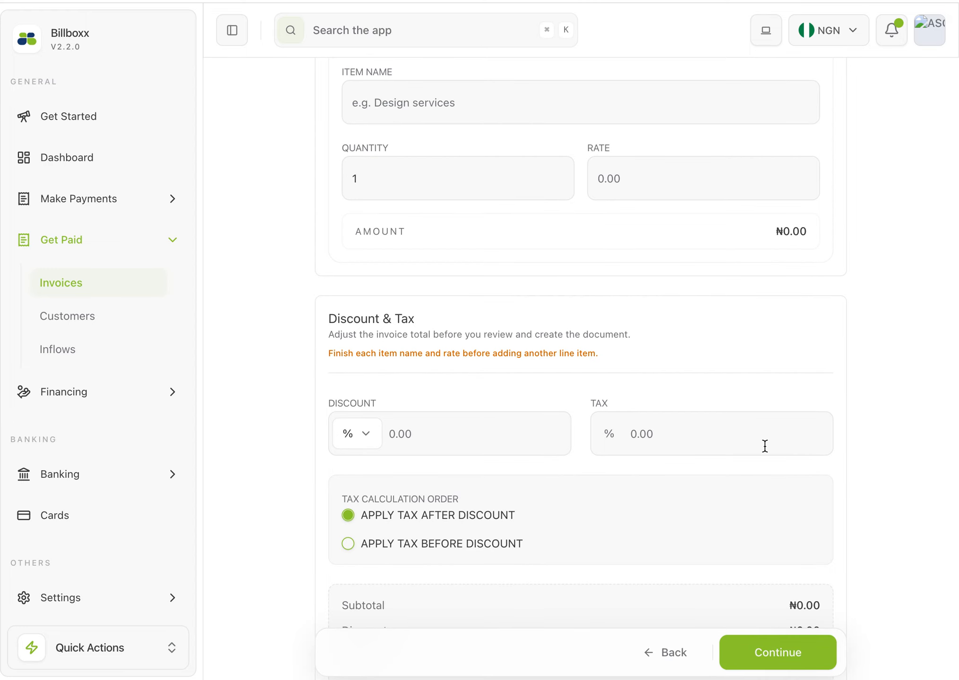
# Fill in the first line item as "Clothes" with quantity 2 and rate 1000
pyautogui.scroll(3, 566, 357)
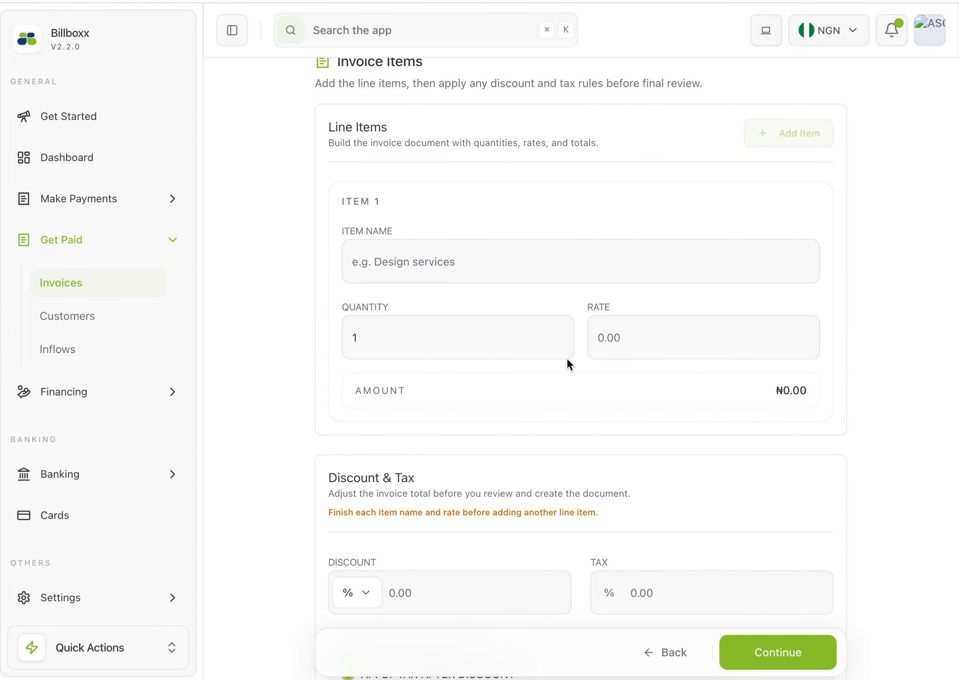
pyautogui.scroll(3, 566, 357)
pyautogui.click(412, 399)
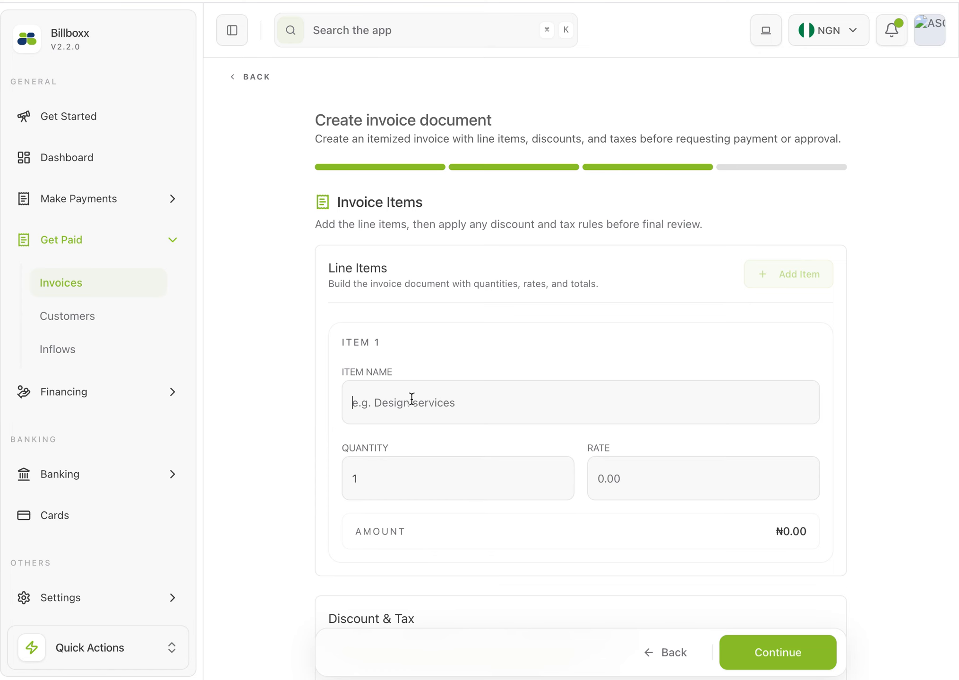
pyautogui.write('Cloh')
pyautogui.press('BackSpace')
pyautogui.write('thes')
pyautogui.click(394, 475)
pyautogui.press('BackSpace')
pyautogui.write('2')
pyautogui.click(637, 478)
pyautogui.write('1000')
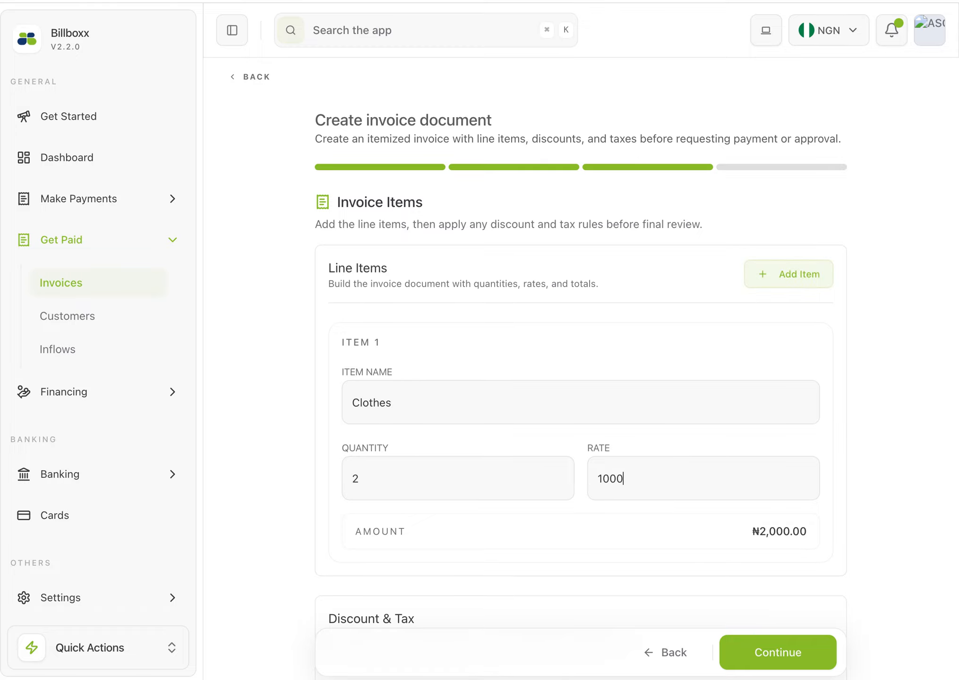
# Set a 10% discount and 7.5% tax on the invoice, with tax applied after the discount
pyautogui.scroll(-8, 636, 478)
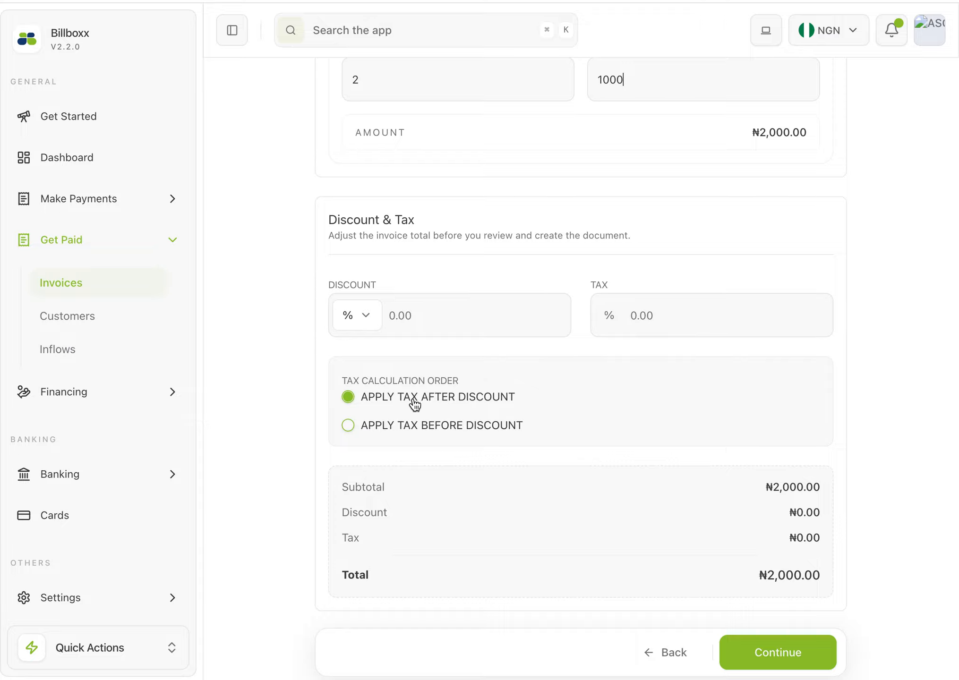
pyautogui.click(410, 427)
pyautogui.click(405, 397)
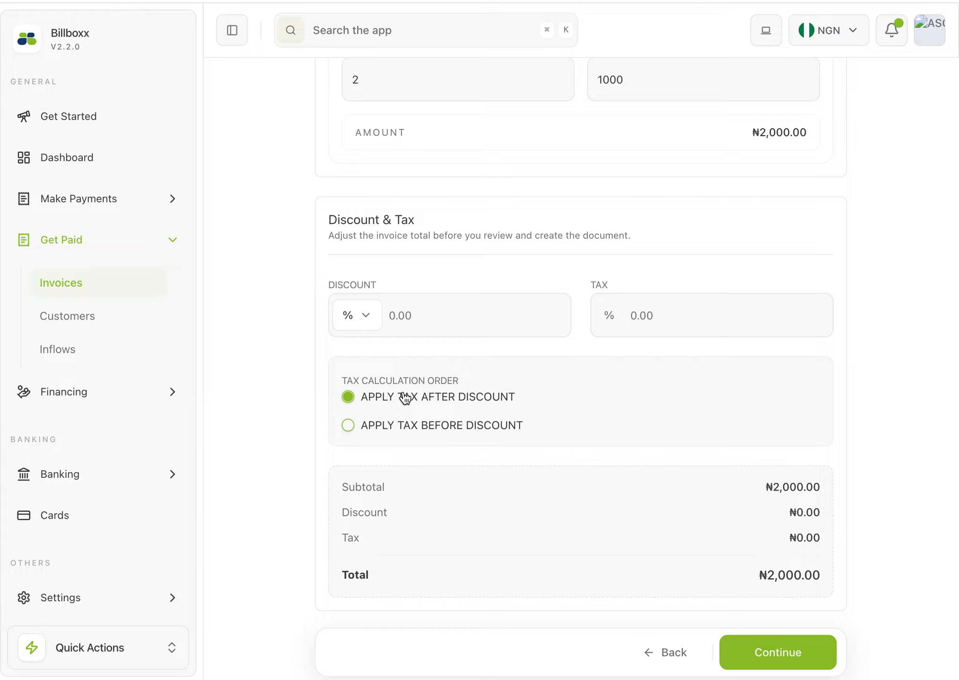
pyautogui.click(443, 311)
pyautogui.write('10')
pyautogui.click(637, 312)
pyautogui.write('7.5')
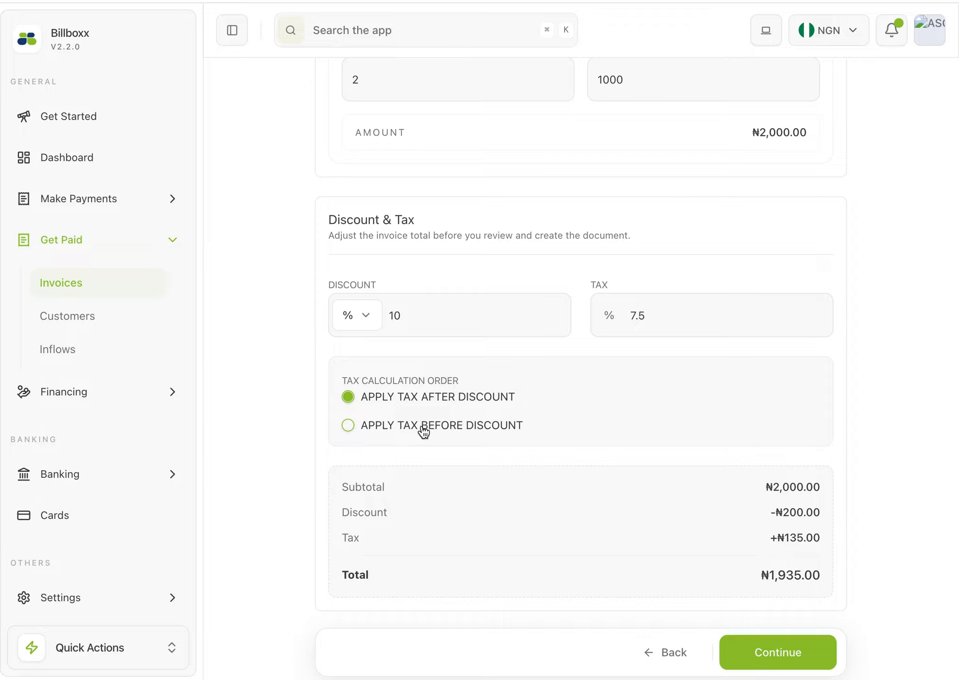
# Switch the tax calculation to before discount with the tax set to 0%, and proceed to the final review
pyautogui.click(459, 427)
pyautogui.click(424, 399)
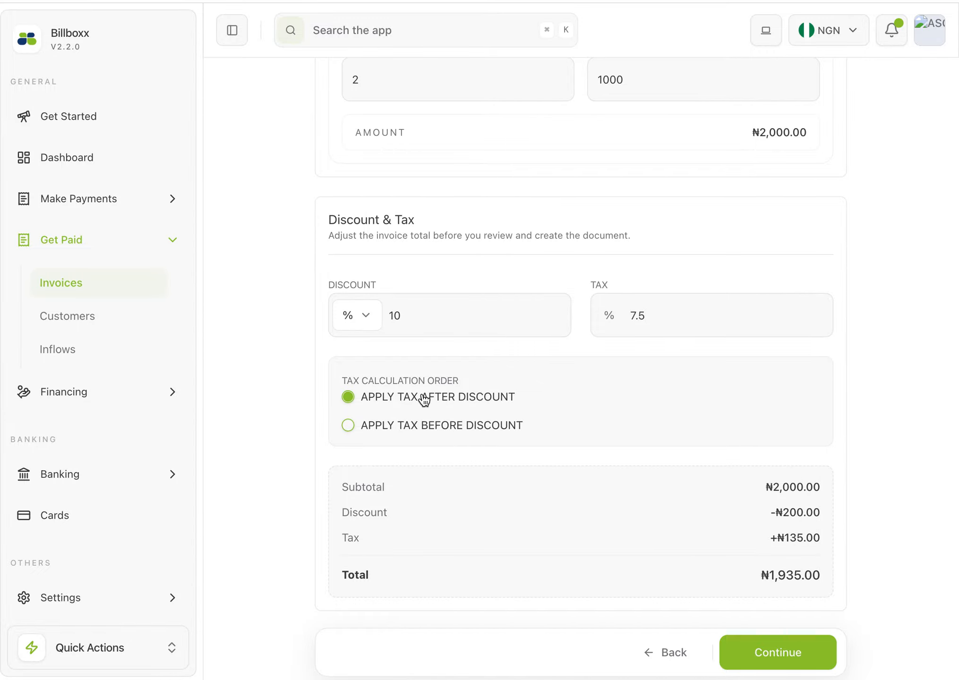
pyautogui.click(378, 428)
pyautogui.click(670, 308)
pyautogui.press('BackSpace')
pyautogui.press('BackSpace')
pyautogui.press('BackSpace')
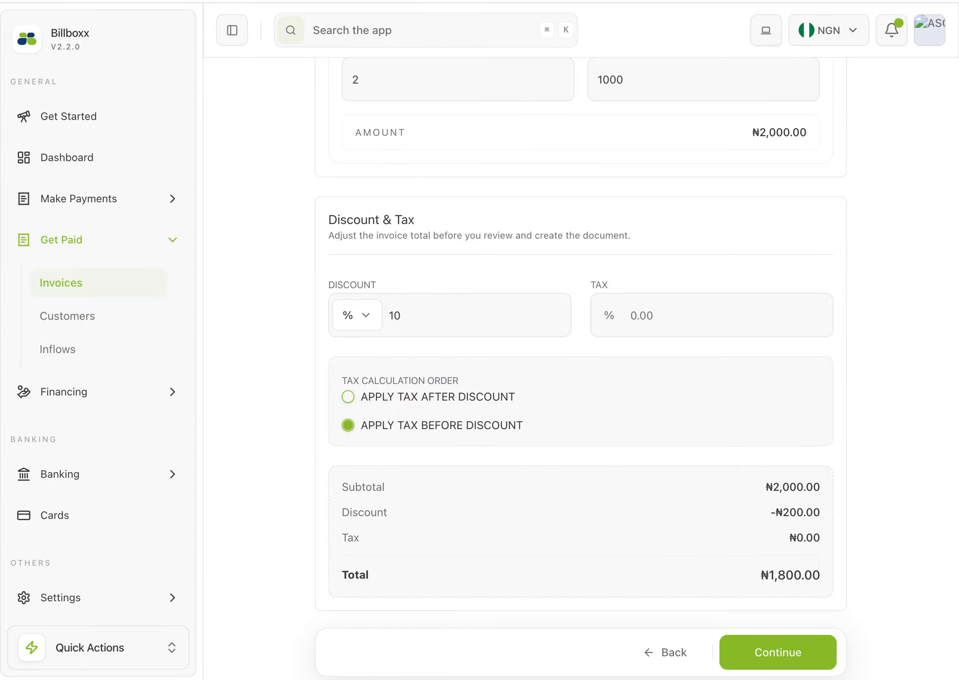
pyautogui.write('0')
pyautogui.scroll(-3, 710, 468)
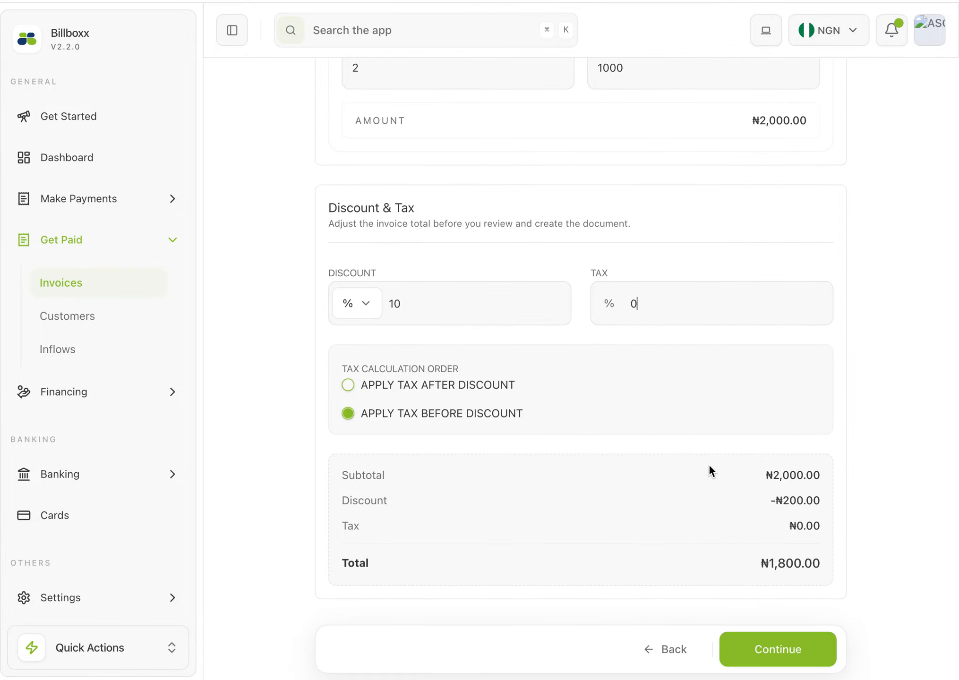
pyautogui.scroll(-3, 709, 470)
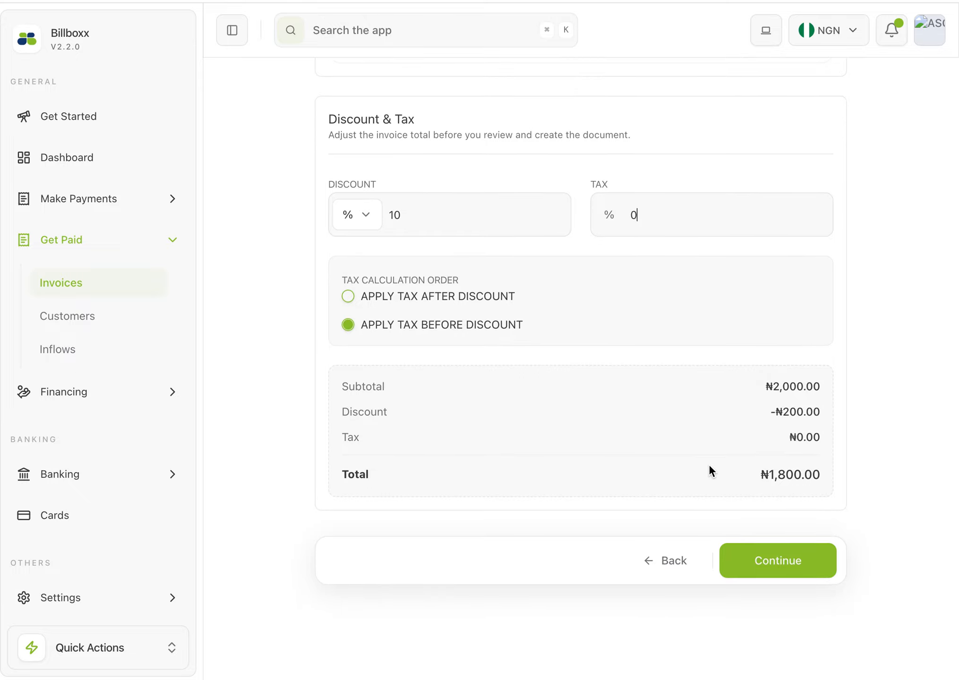
pyautogui.scroll(-2, 708, 464)
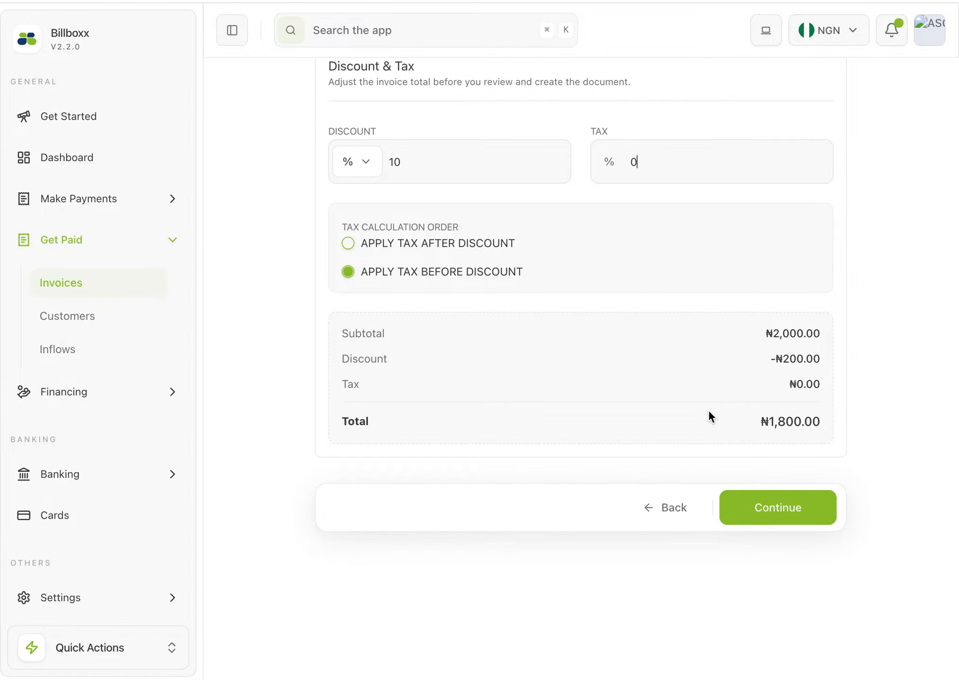
pyautogui.click(774, 518)
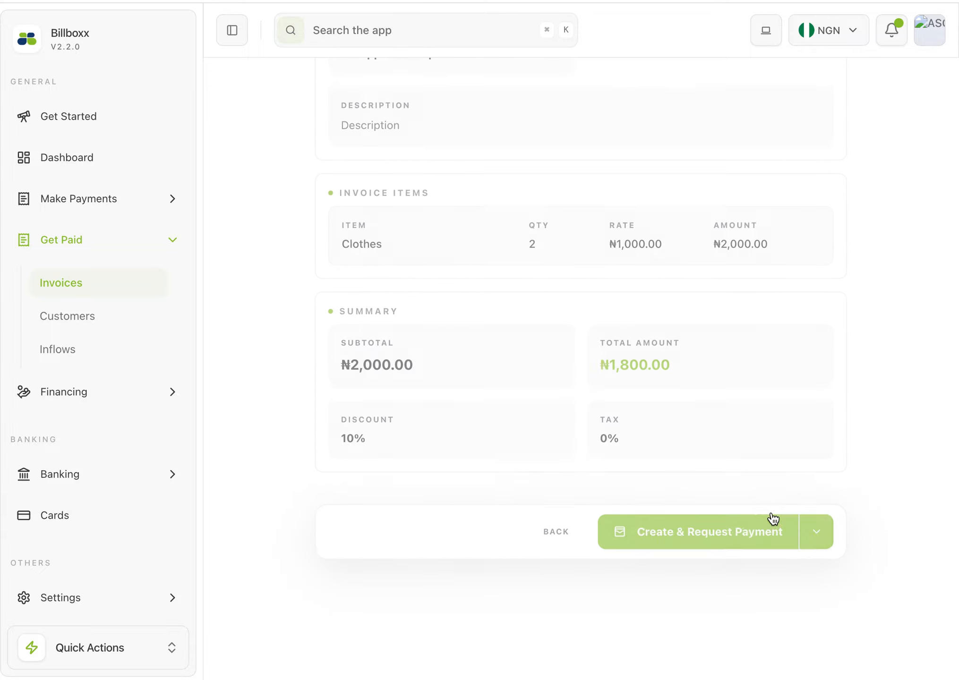
# Review the invoice's overview, billing schedule, items and summary, then check the invoice preview and close it
pyautogui.scroll(10, 620, 285)
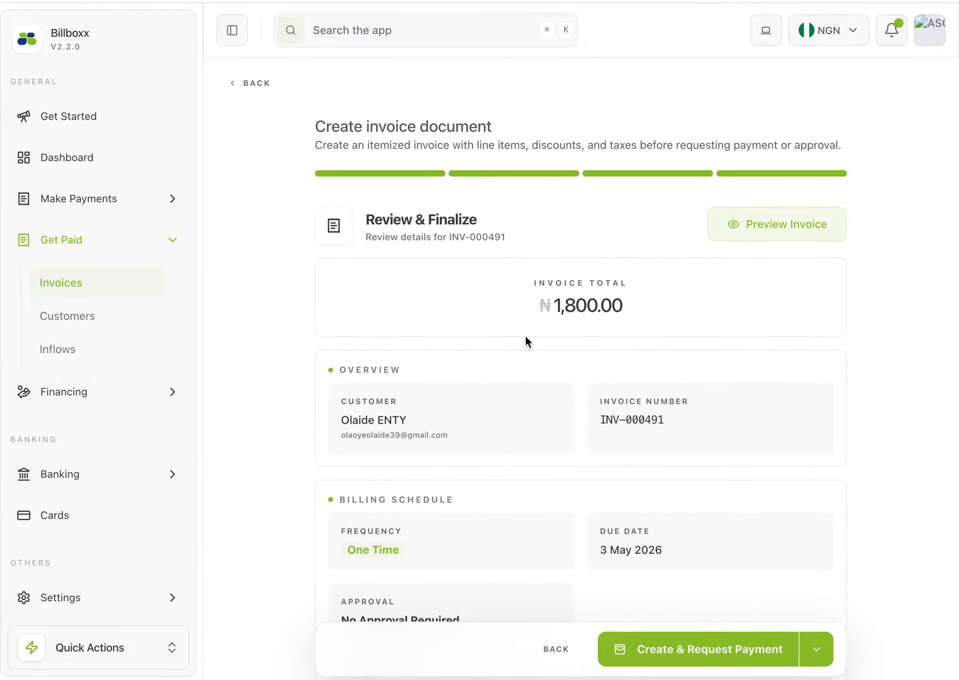
pyautogui.scroll(-3, 526, 338)
pyautogui.scroll(-10, 526, 337)
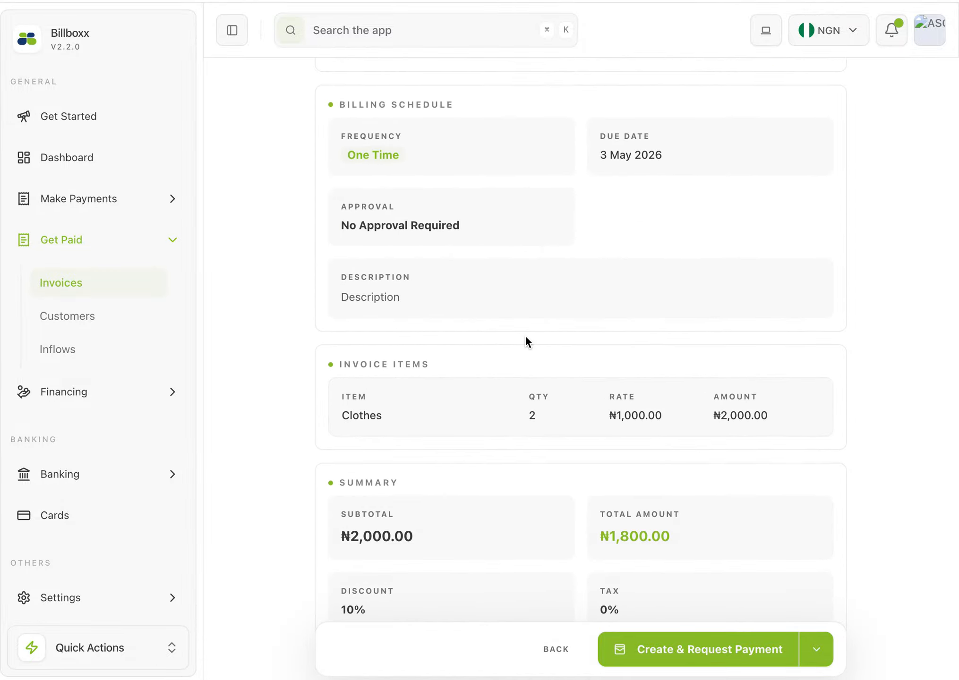
pyautogui.scroll(1, 526, 336)
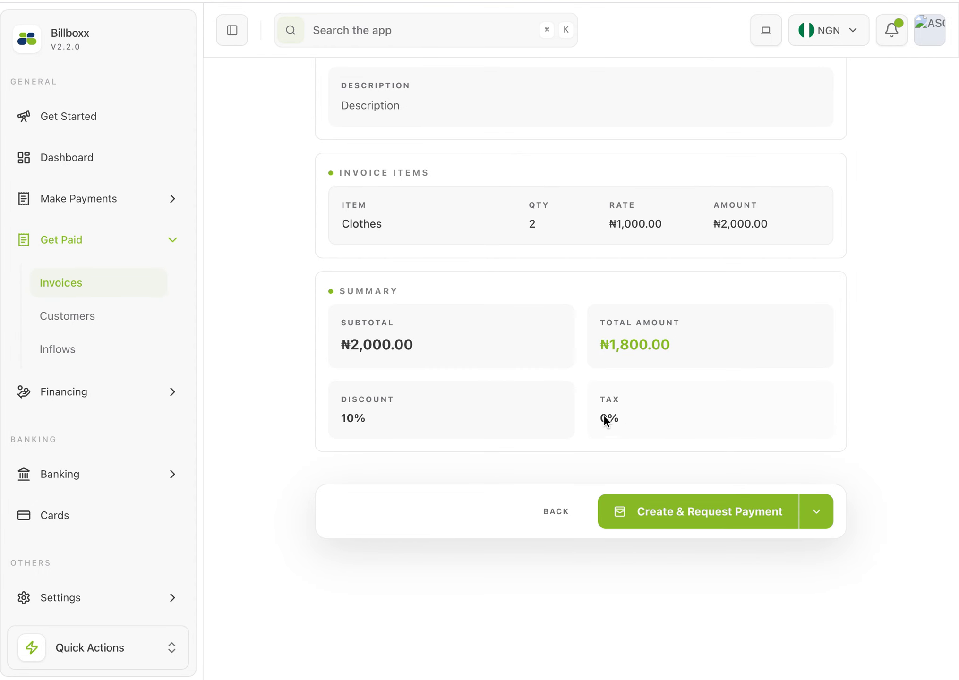
pyautogui.scroll(2, 623, 412)
pyautogui.scroll(10, 623, 410)
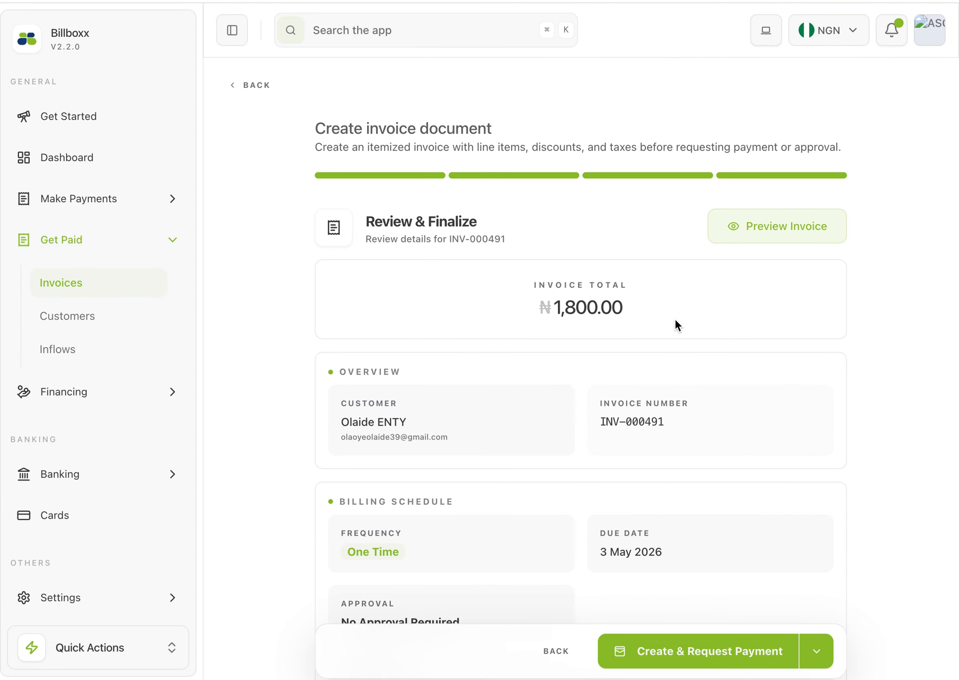
pyautogui.click(745, 223)
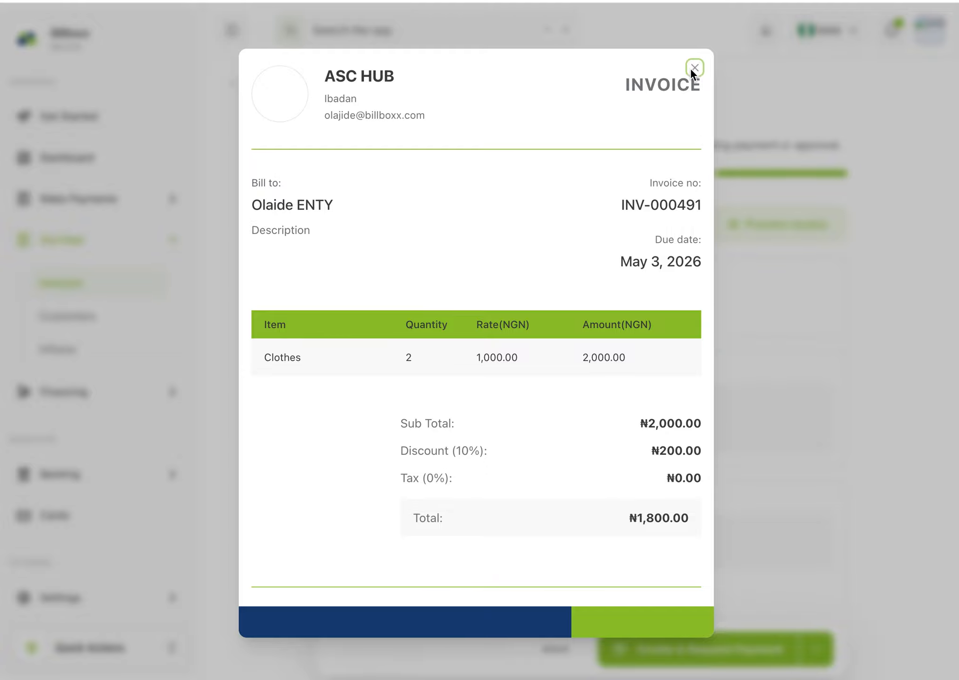
pyautogui.click(769, 141)
# Check the available creation options and create the invoice with a payment request
pyautogui.scroll(-6, 655, 401)
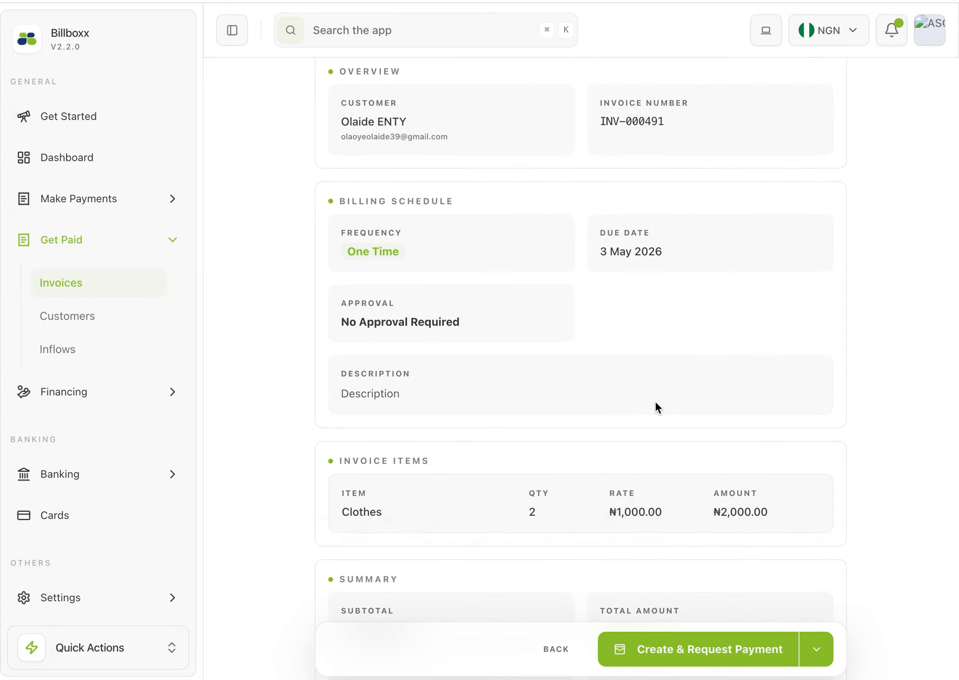
pyautogui.scroll(-6, 655, 401)
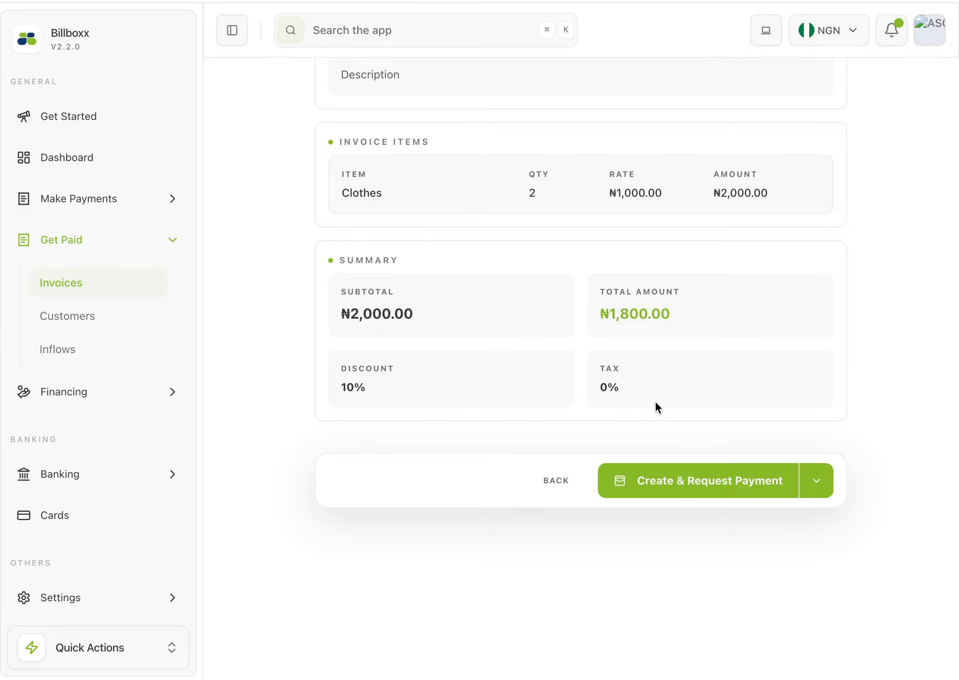
pyautogui.click(819, 484)
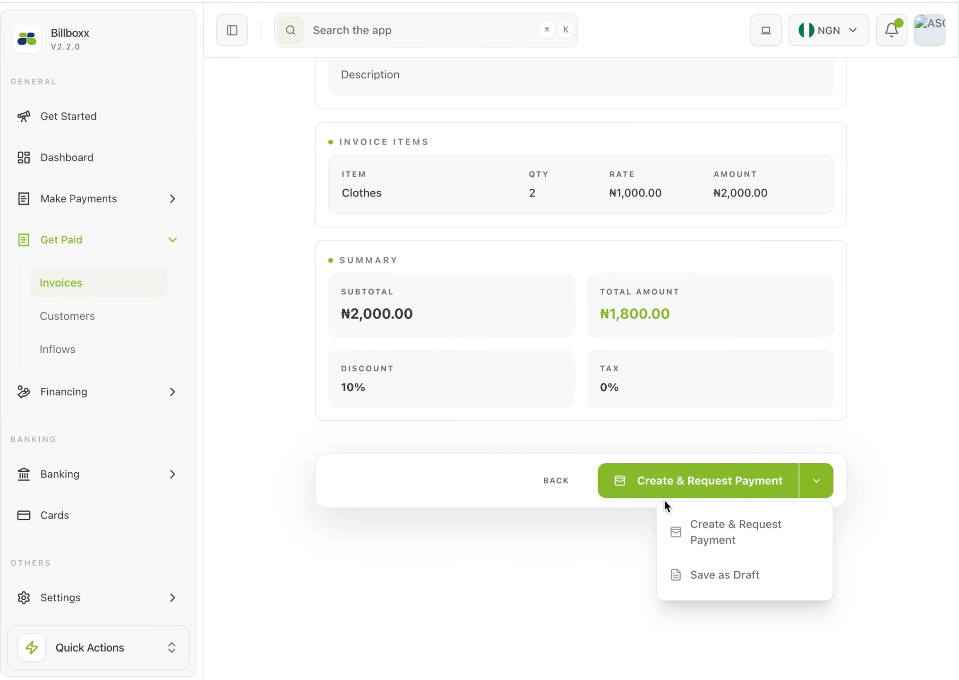
pyautogui.click(688, 485)
pyautogui.click(687, 485)
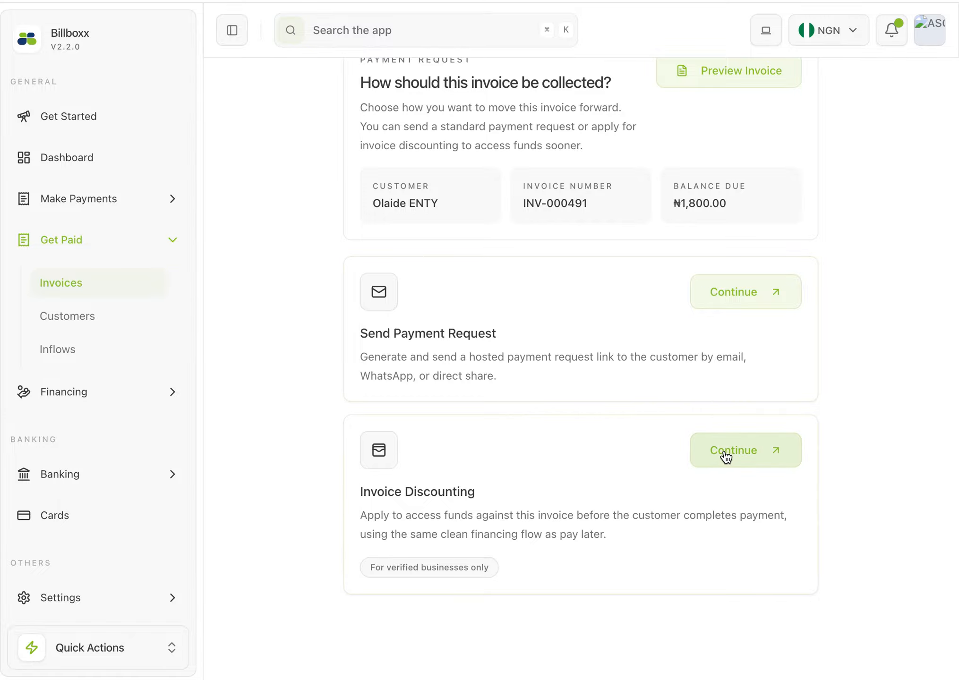
# Choose Send Payment Request as the collection method and look over the recipient and payment note sections
pyautogui.doubleClick(528, 516)
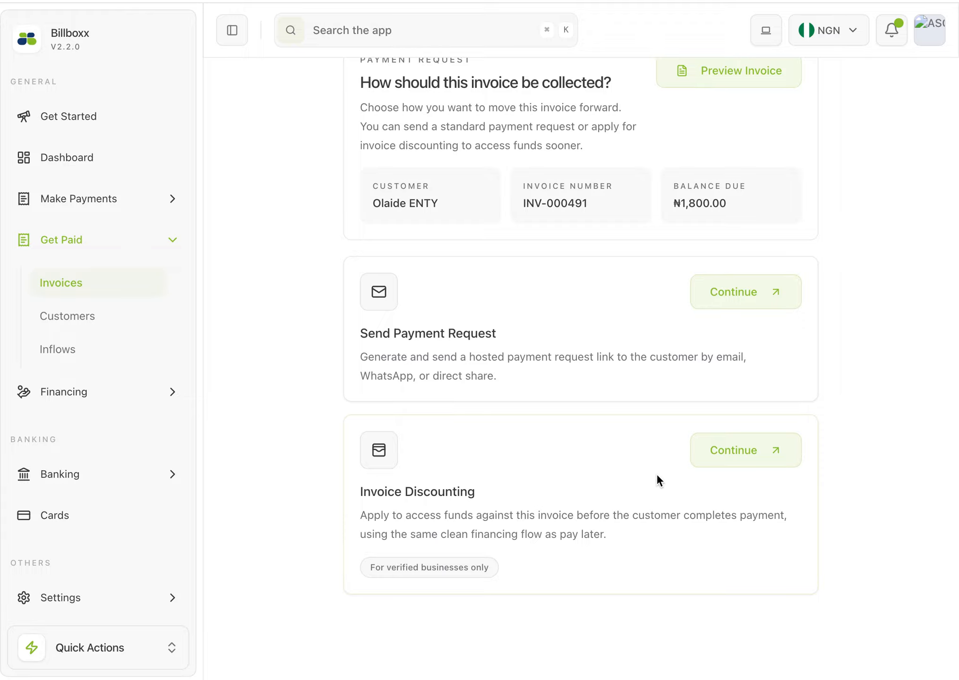
pyautogui.click(498, 514)
pyautogui.click(723, 303)
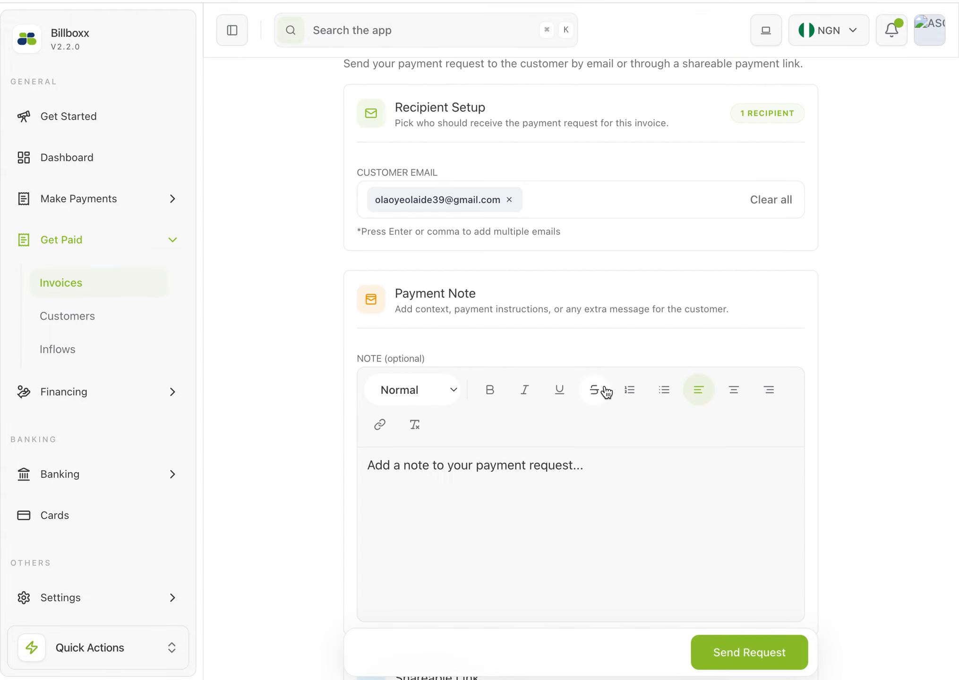
pyautogui.scroll(-2, 606, 393)
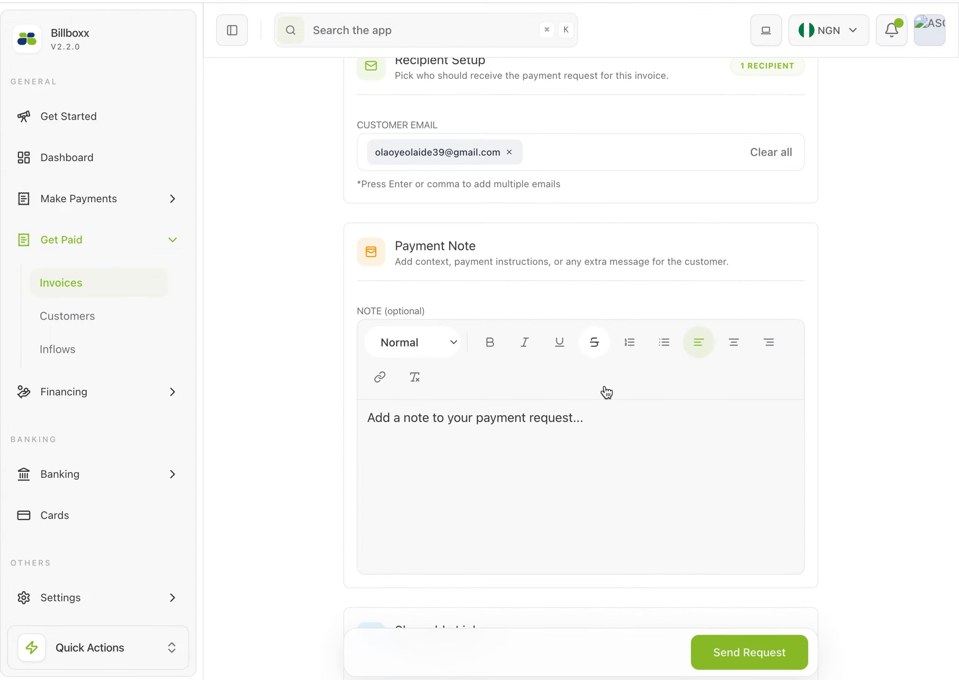
pyautogui.scroll(2, 606, 392)
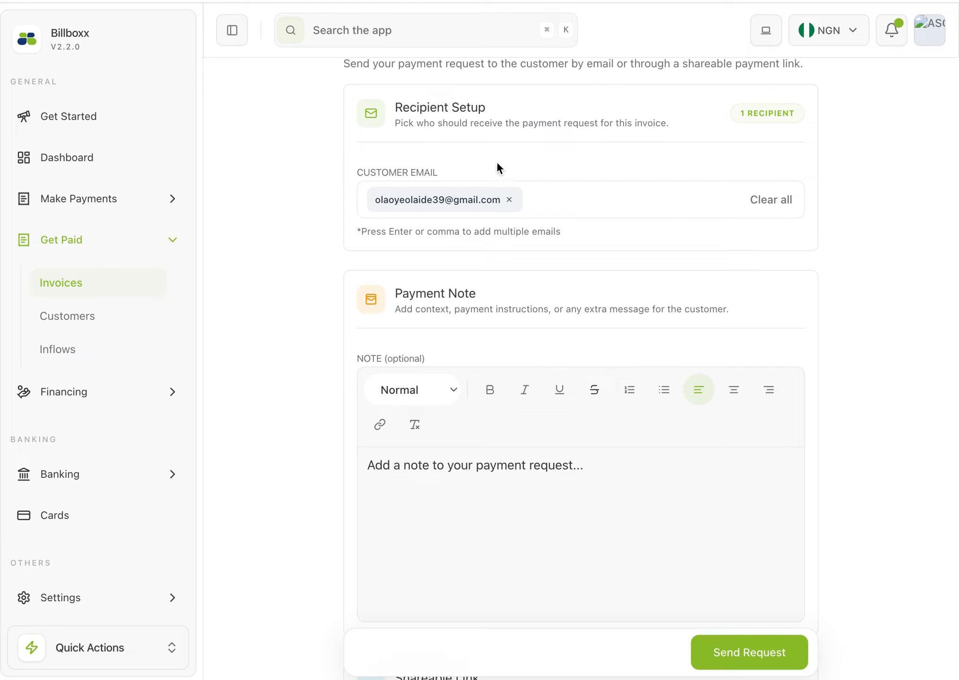
# Add the payment note "This is a note" to the payment request
pyautogui.click(470, 499)
pyautogui.write('Se')
pyautogui.press('BackSpace')
pyautogui.press('BackSpace')
pyautogui.write('Th')
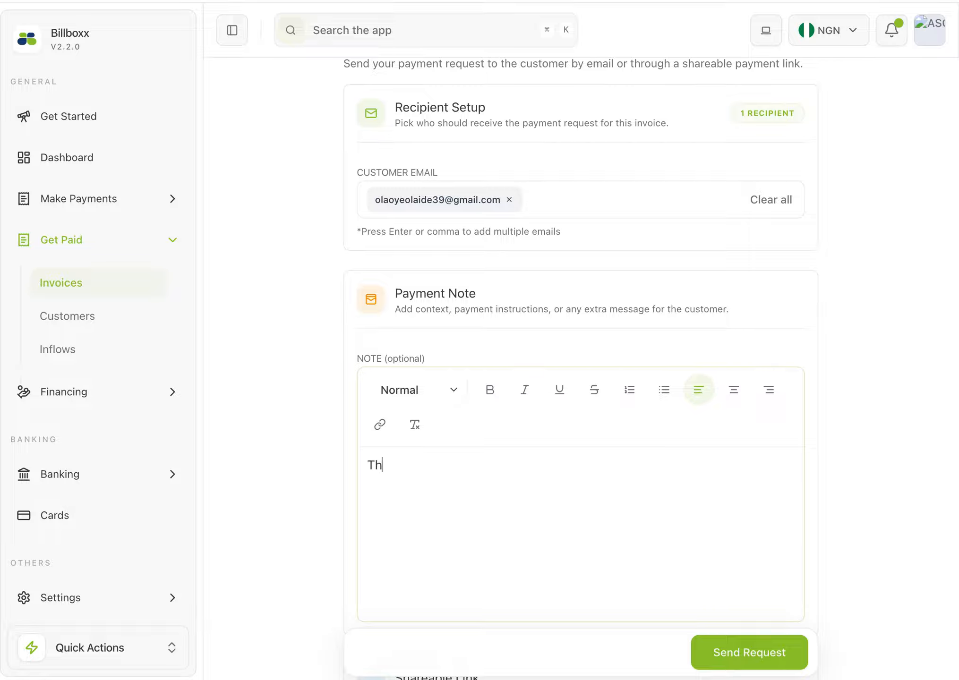
pyautogui.write('is is a note')
# Open the shareable payment link's WhatsApp share page, read the prepared message, and decline opening the WhatsApp app
pyautogui.scroll(-6, 659, 541)
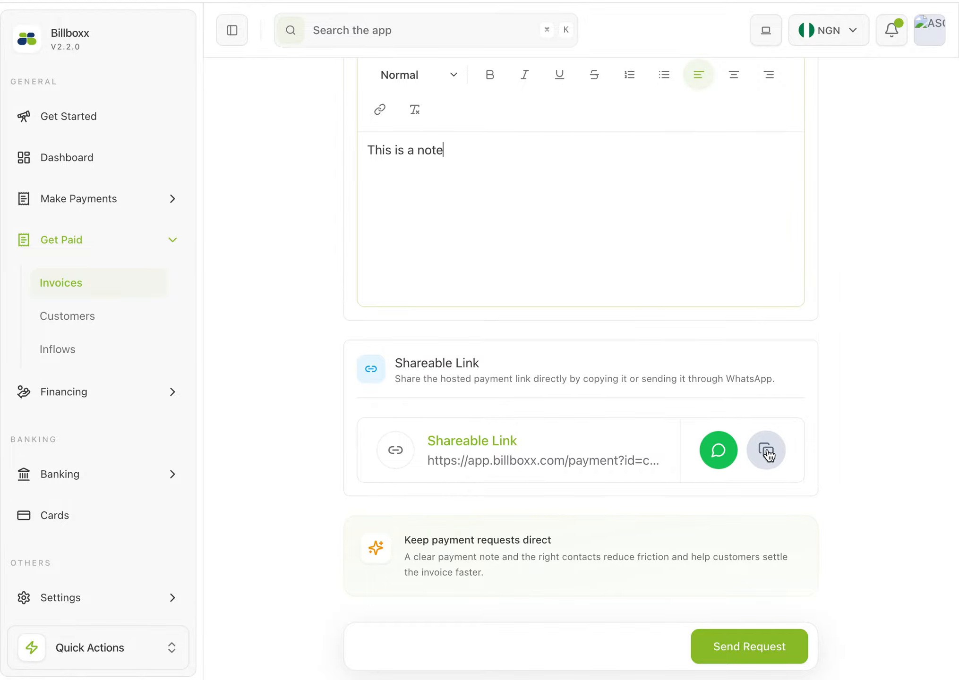
pyautogui.click(719, 457)
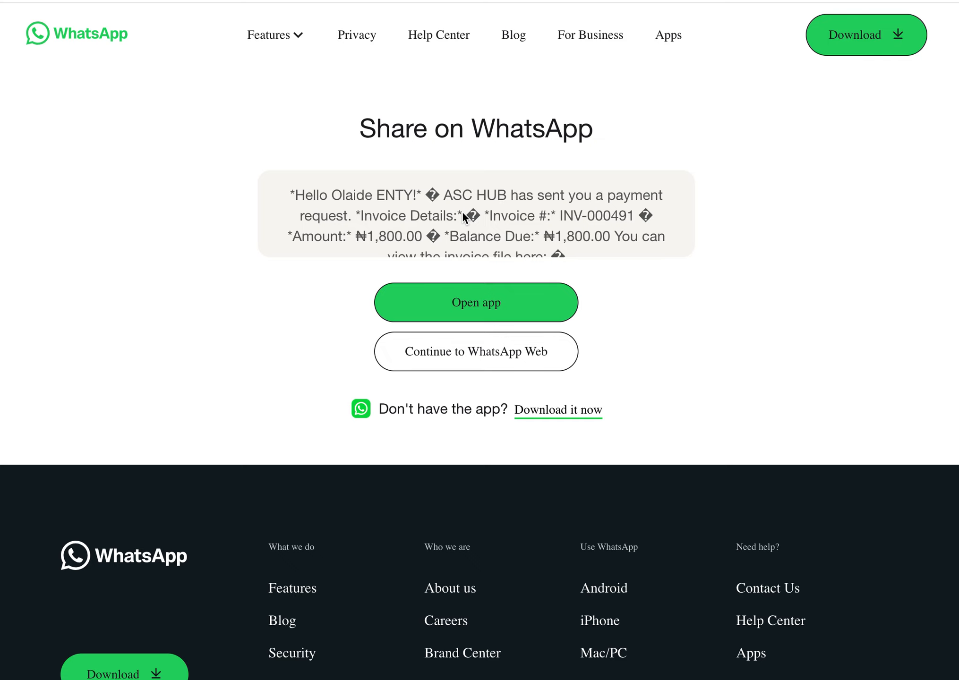
pyautogui.scroll(-3, 503, 219)
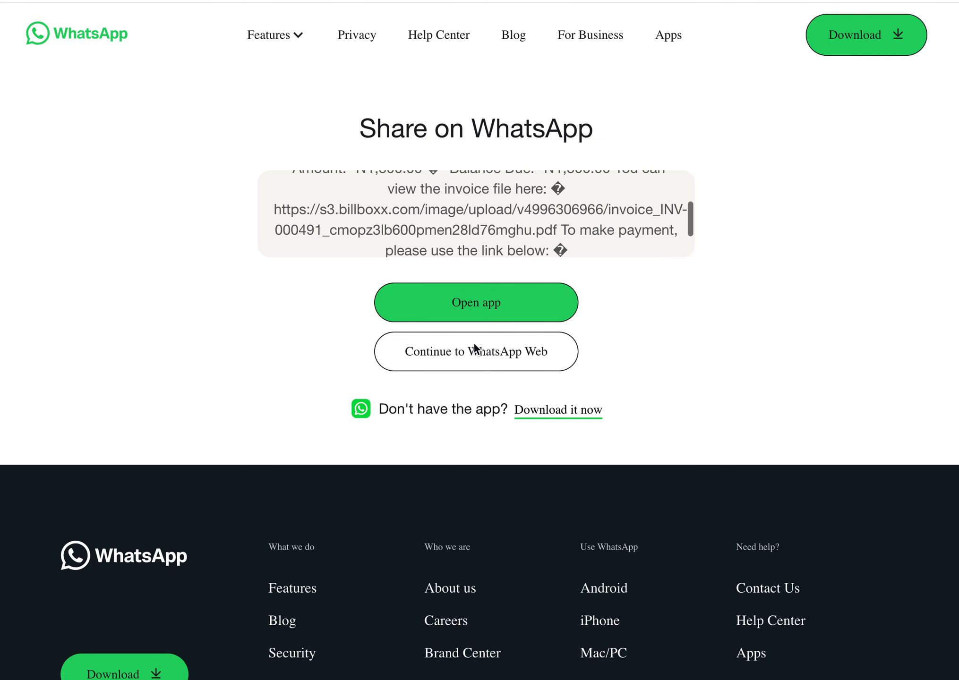
pyautogui.click(499, 302)
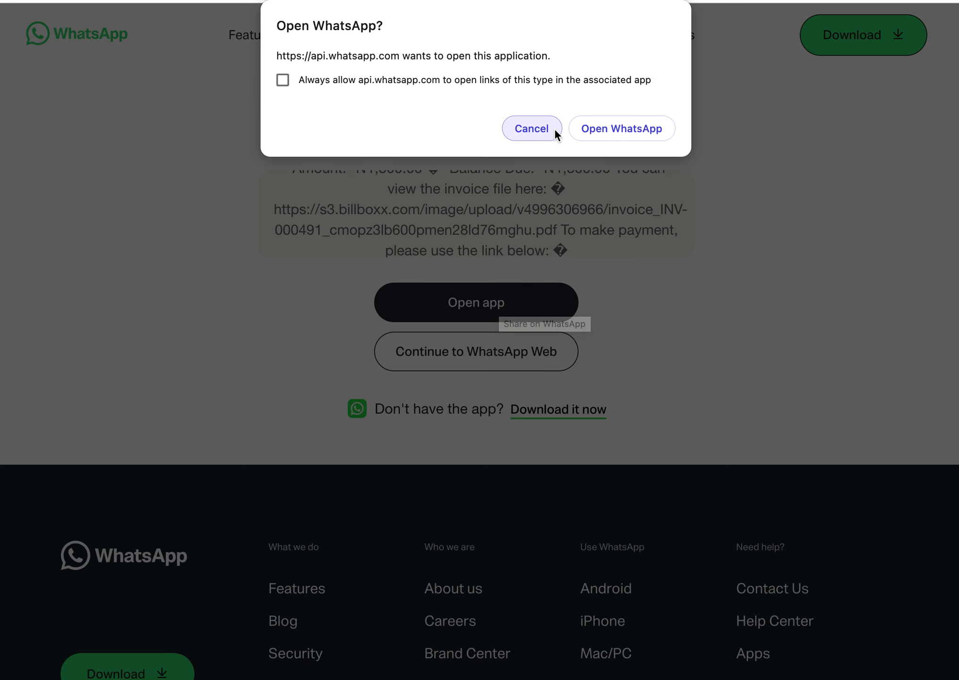
pyautogui.click(522, 130)
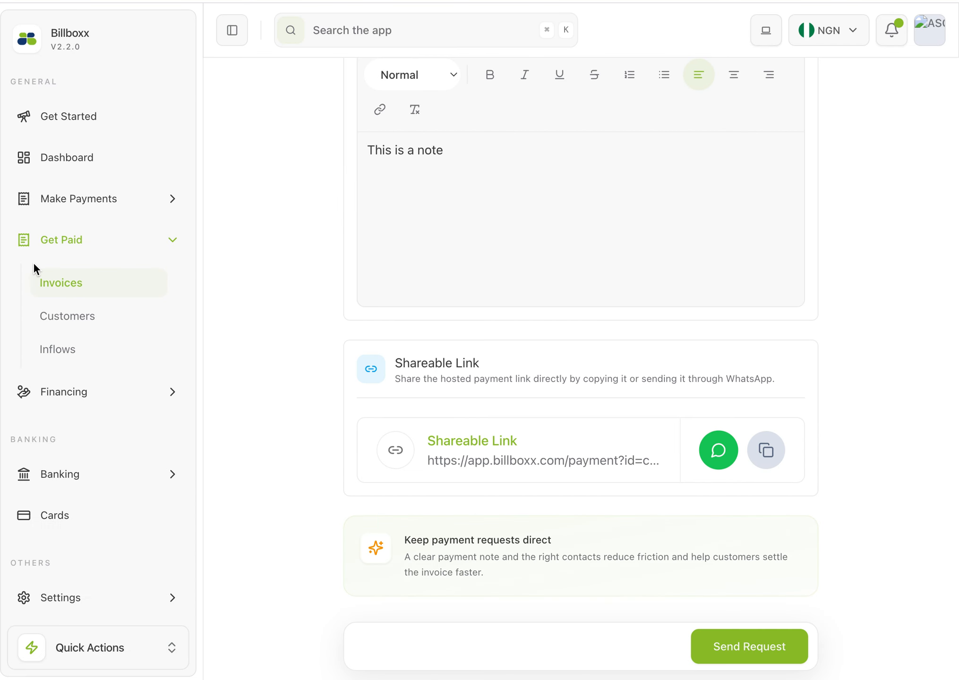
# Send the payment request to the customer, and compare the Sent and Receivables invoice lists
pyautogui.scroll(-2, 653, 529)
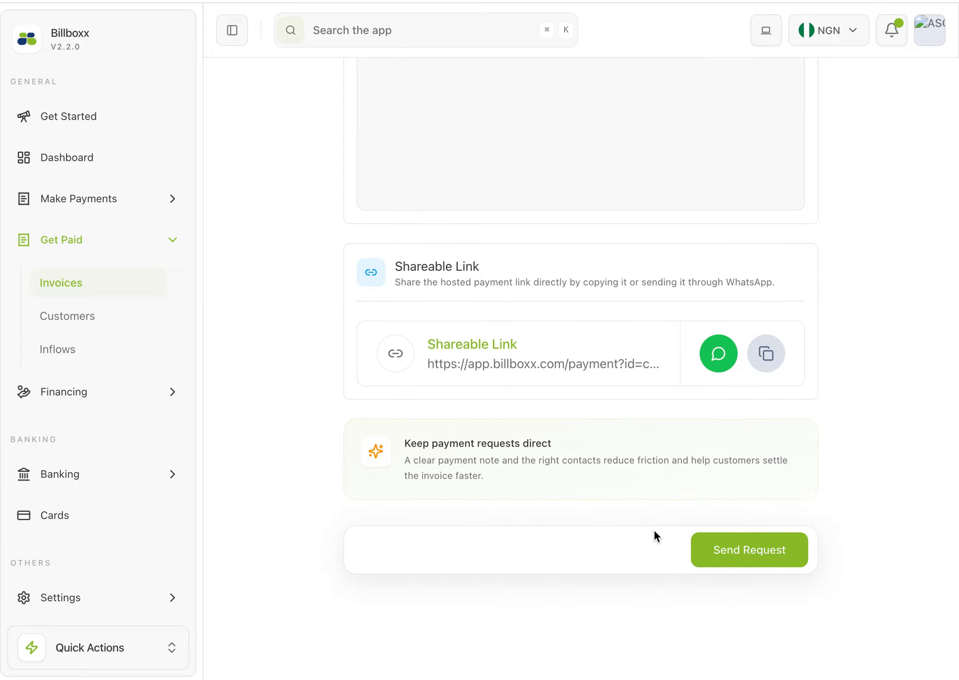
pyautogui.scroll(5, 682, 411)
pyautogui.scroll(-5, 698, 588)
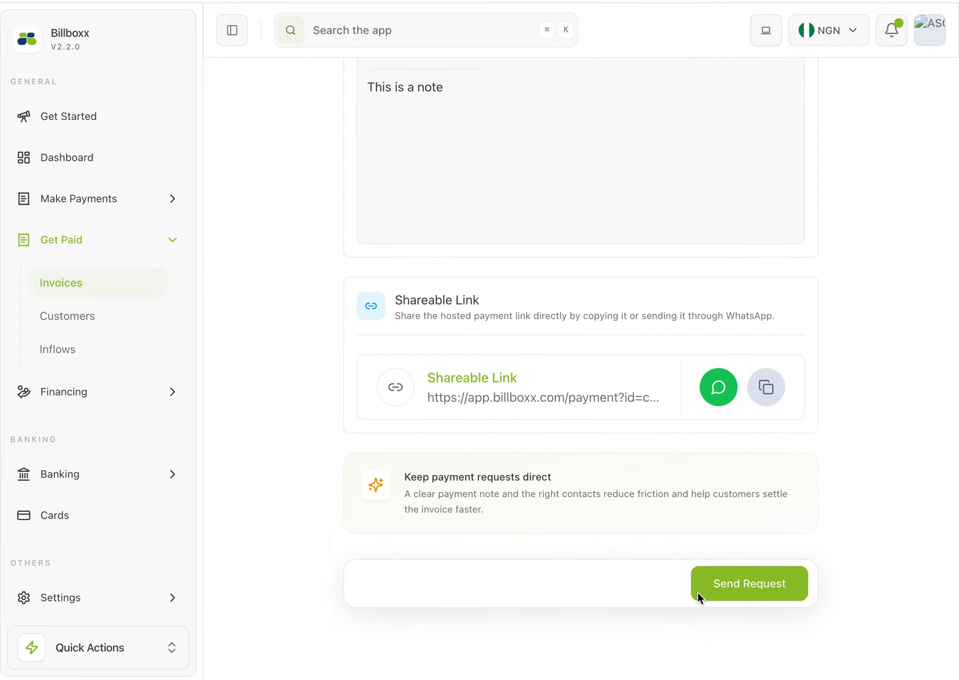
pyautogui.click(739, 561)
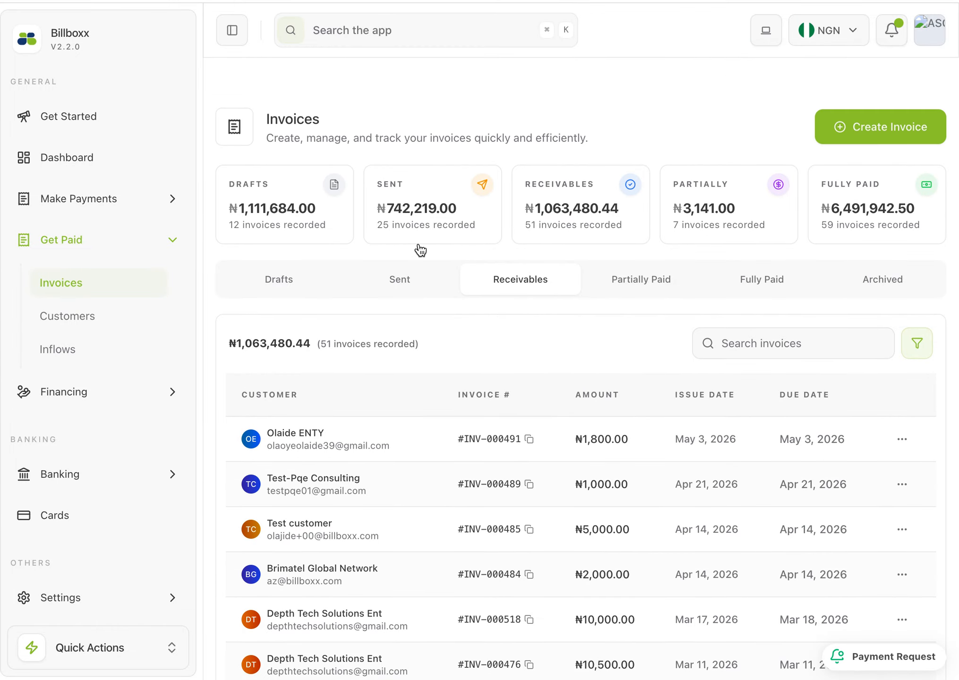
pyautogui.click(399, 253)
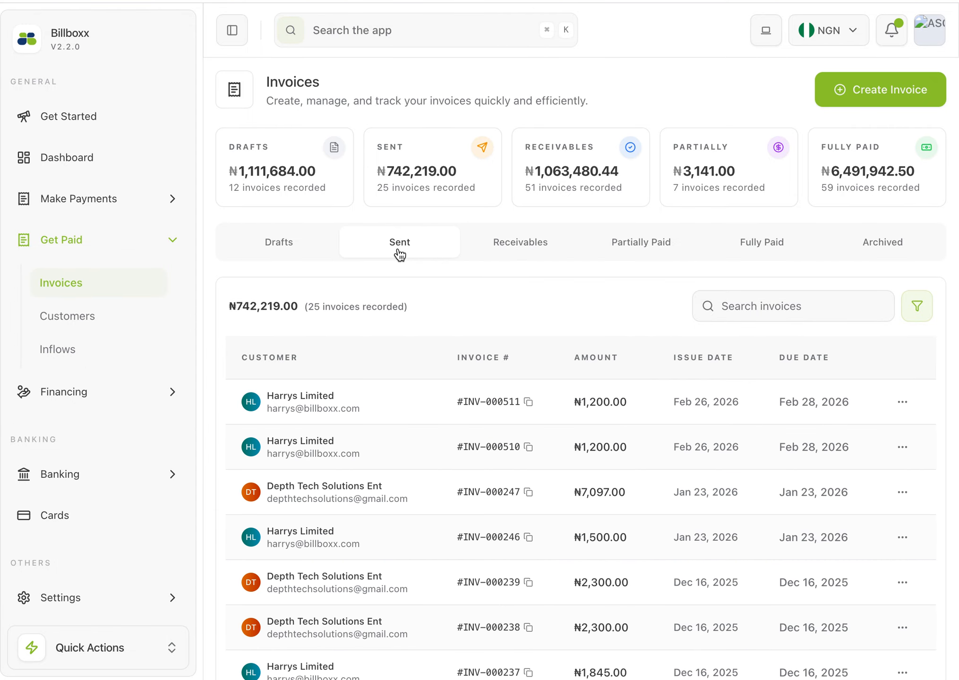
pyautogui.click(519, 250)
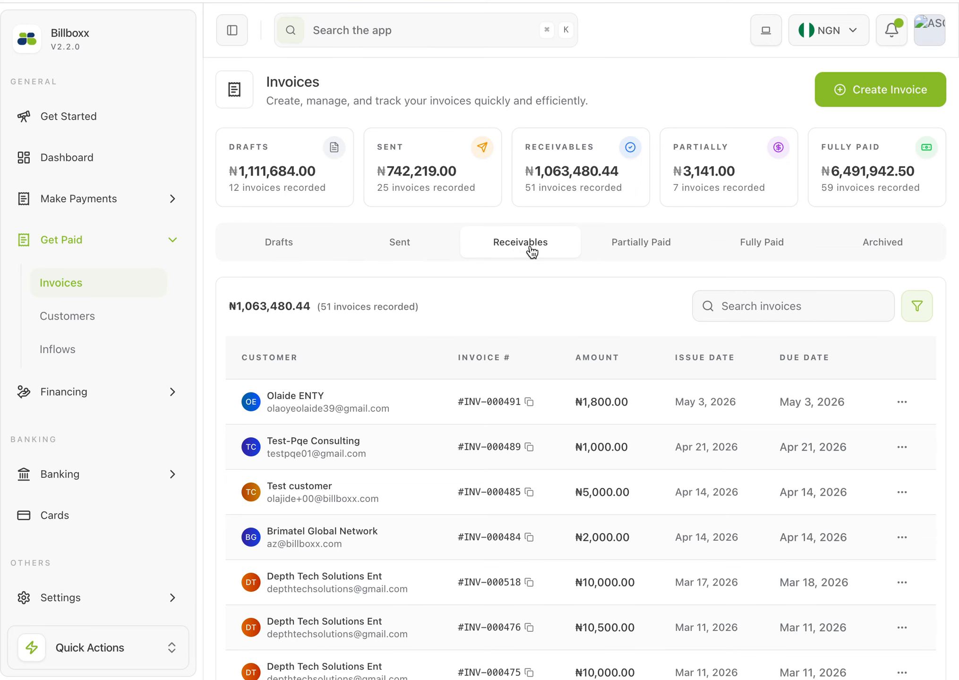
# Start a new invoice with the Create Payment Link flow and select Test Customer as its recipient
pyautogui.click(871, 97)
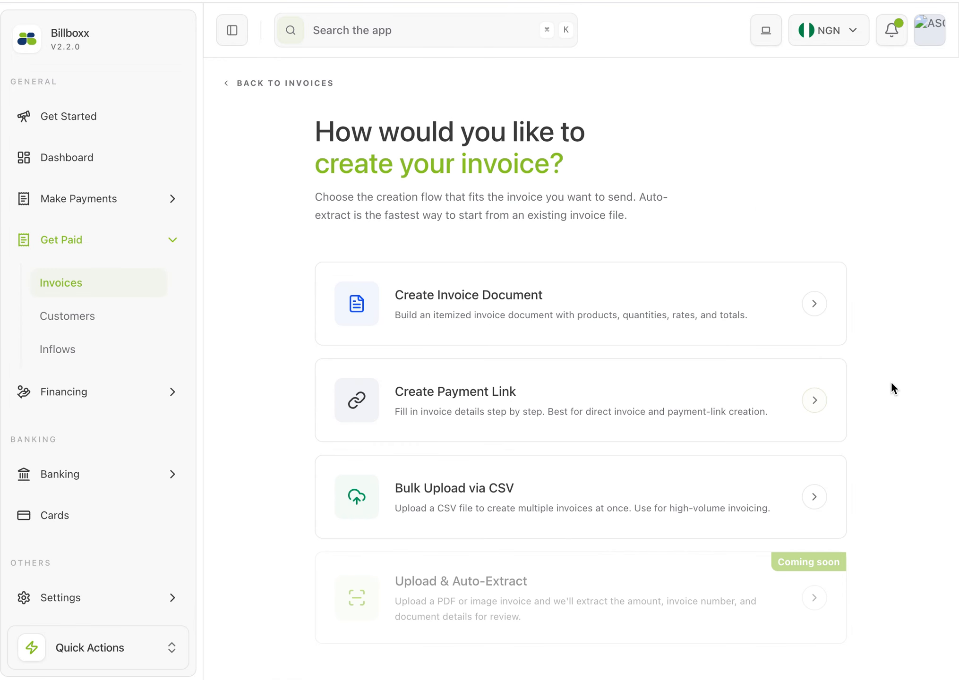
pyautogui.click(814, 402)
pyautogui.scroll(-2, 547, 399)
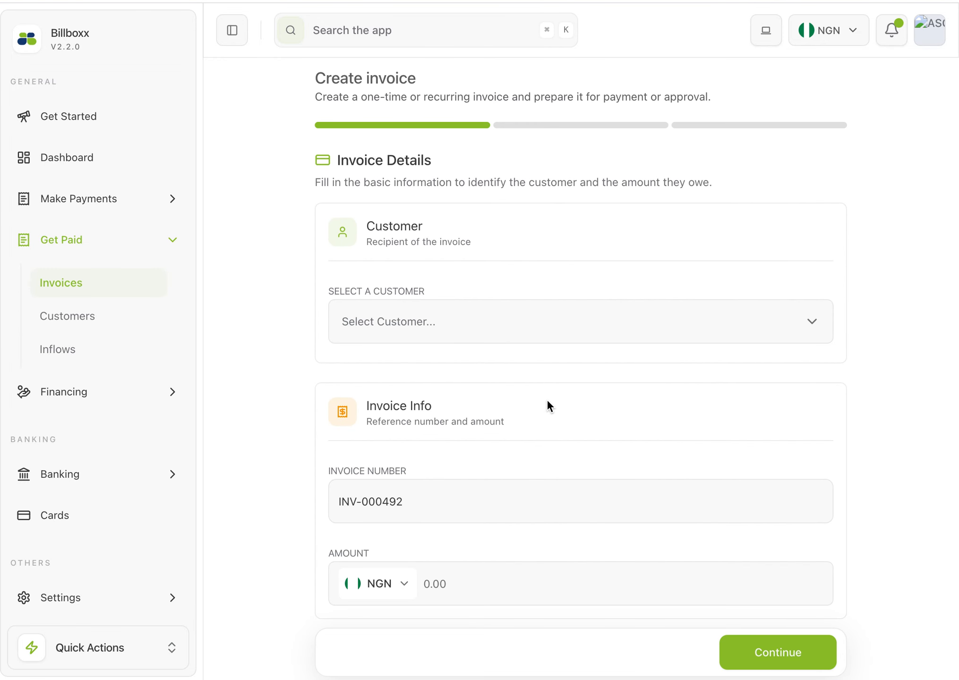
pyautogui.scroll(-2, 460, 431)
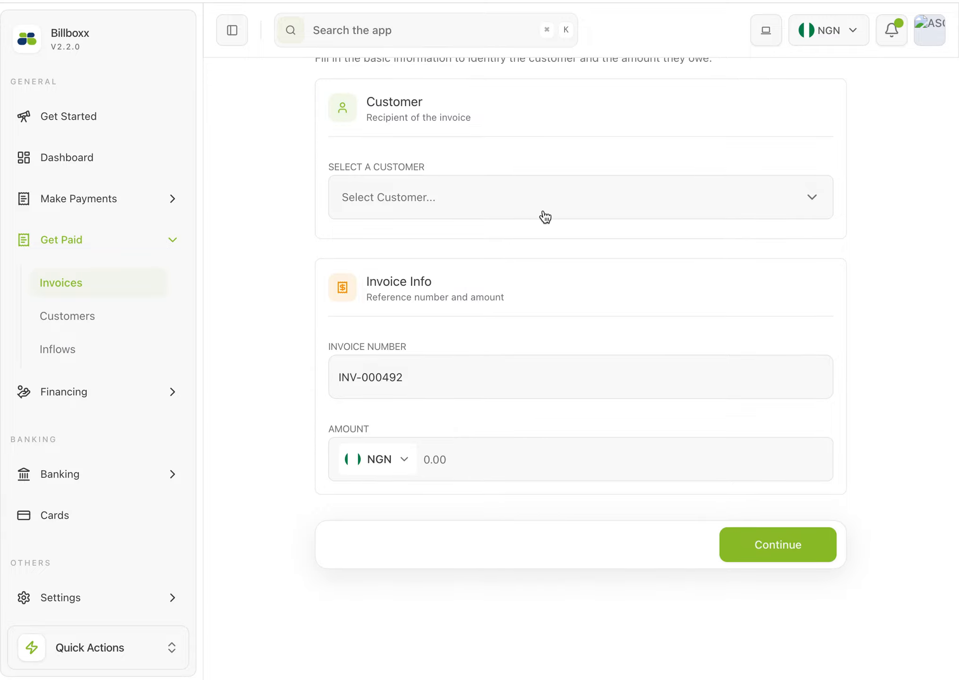
pyautogui.click(523, 217)
pyautogui.click(425, 282)
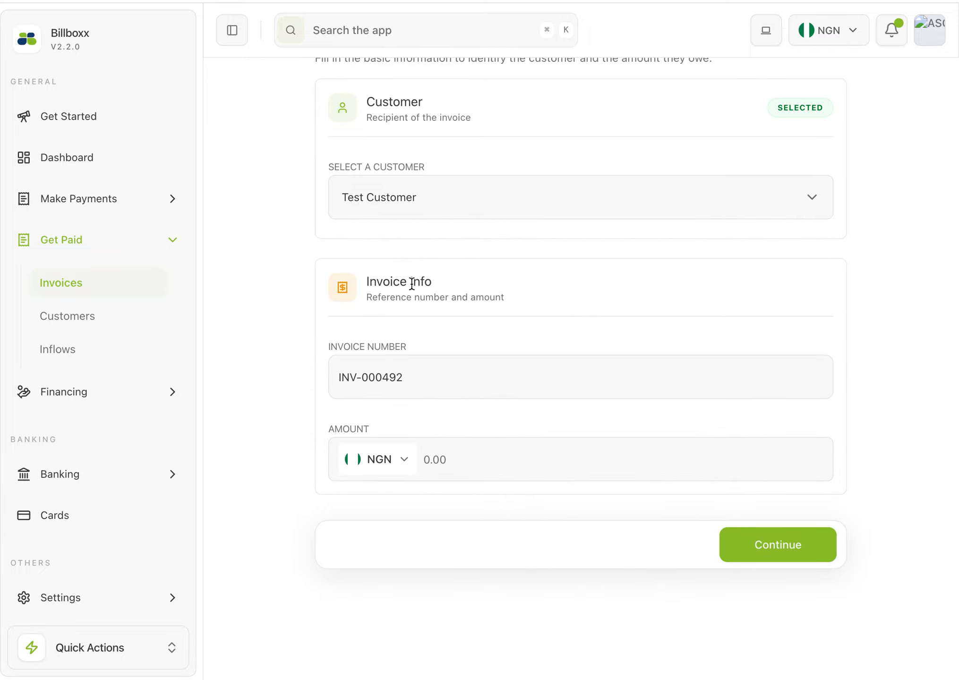
# Set the invoice amount to NGN 1000 and continue to the schedule details
pyautogui.click(470, 462)
pyautogui.write('1000')
pyautogui.click(740, 558)
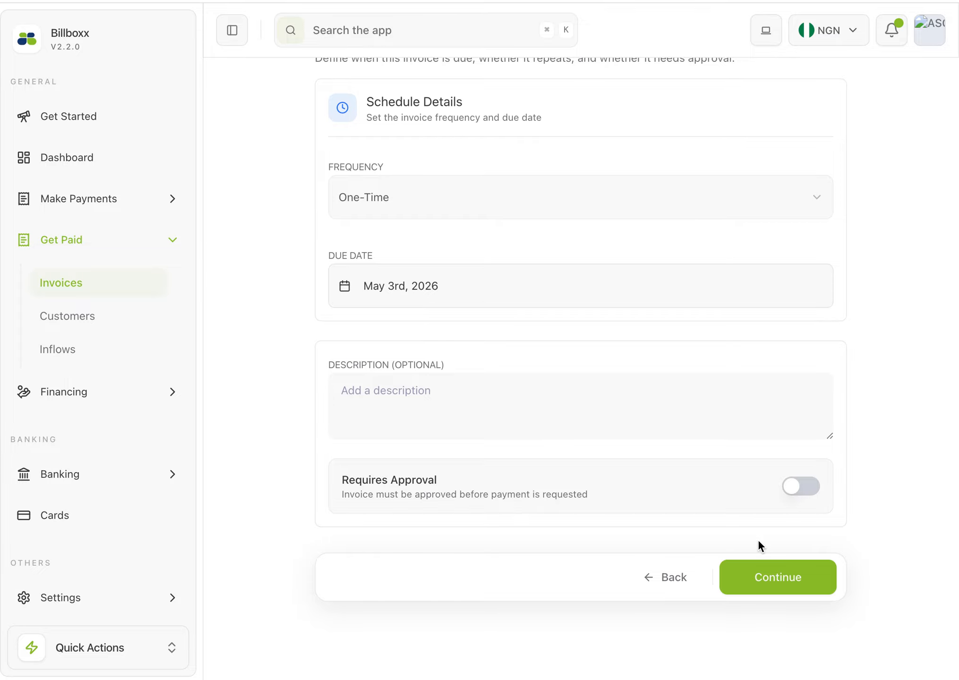
# Turn on Requires Approval for the one-time invoice and skip the document upload to reach the final review
pyautogui.click(814, 490)
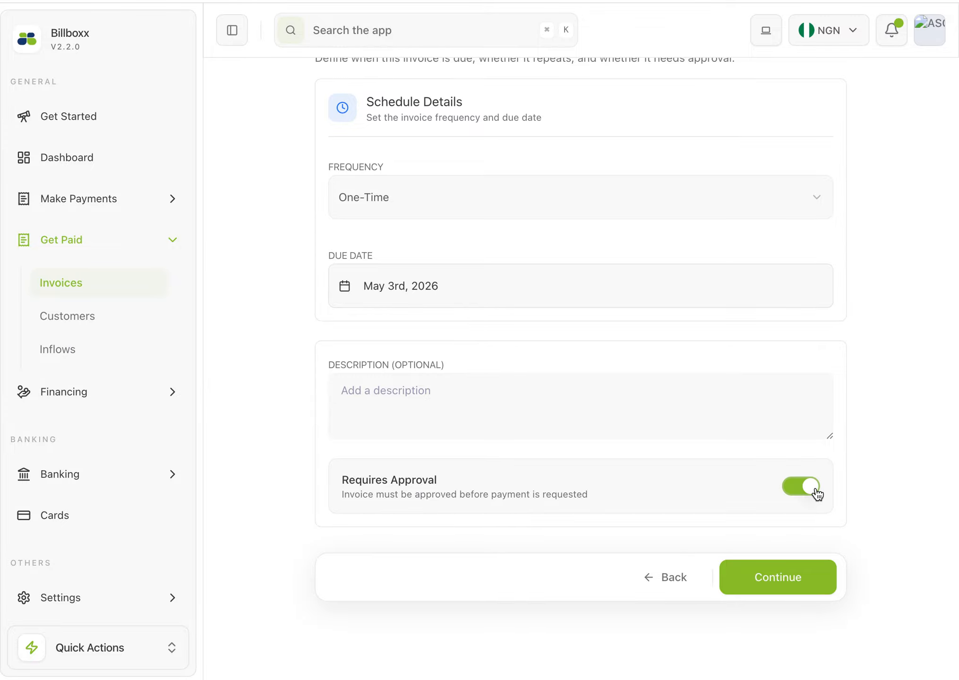
pyautogui.click(761, 580)
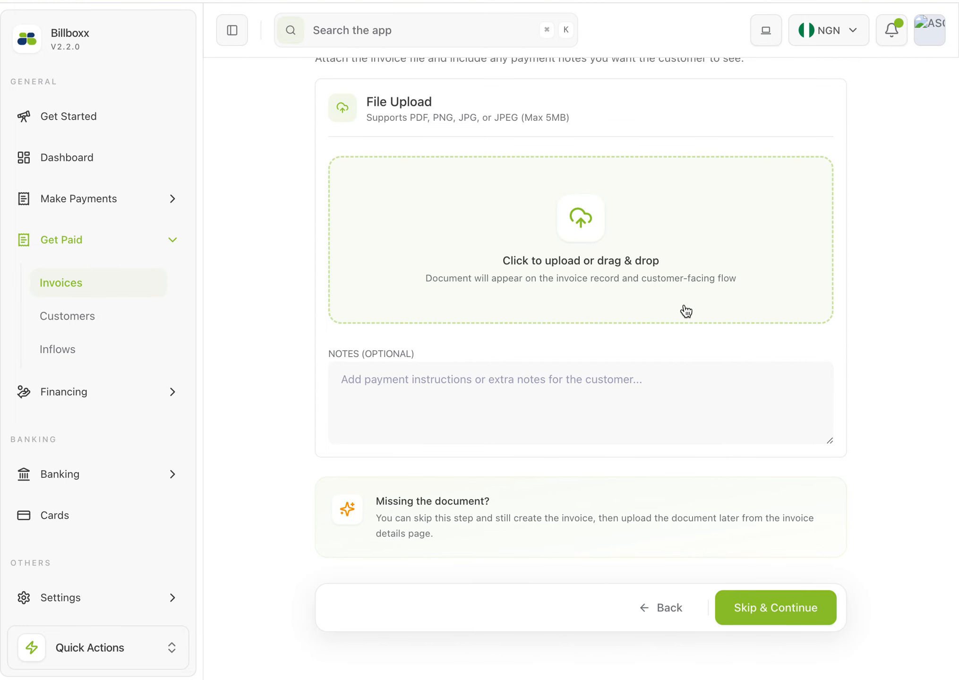
pyautogui.click(773, 614)
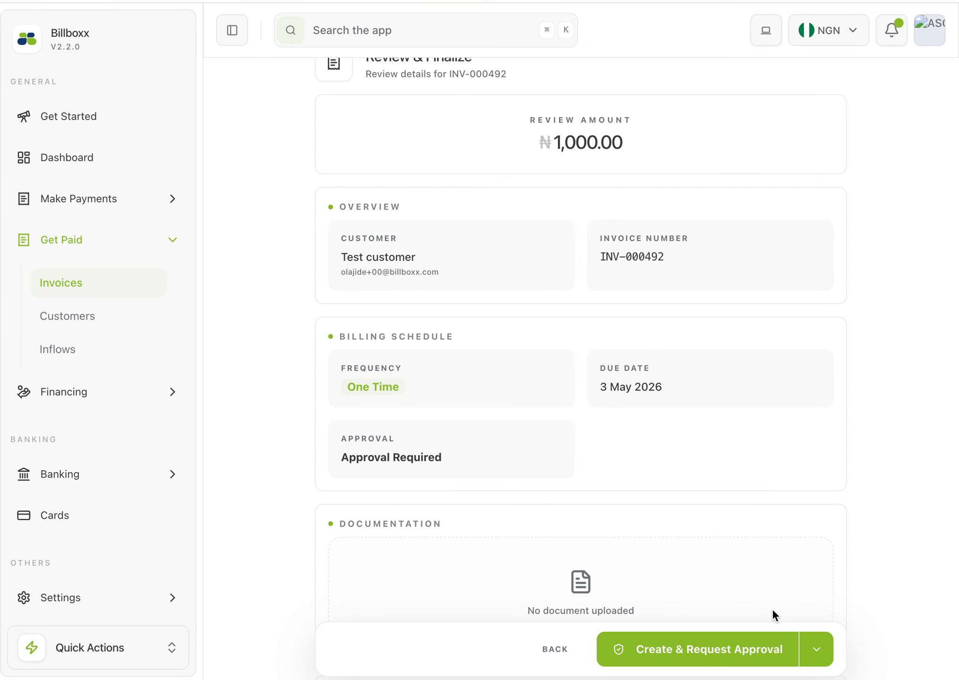
# Review the invoice details and available creation options, and create the invoice with an approval request
pyautogui.scroll(-3, 663, 548)
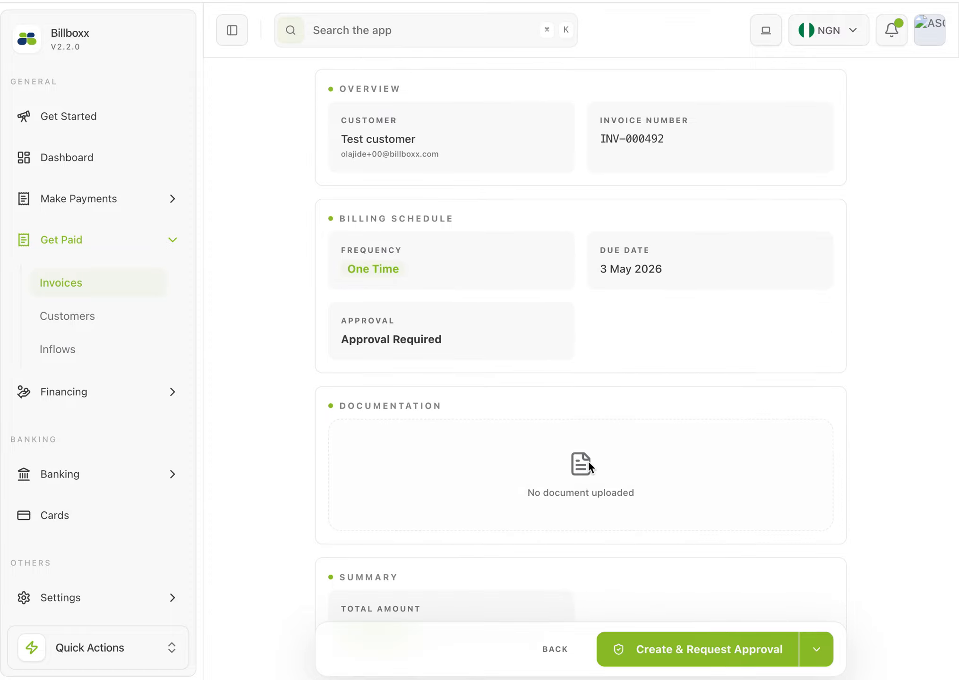
pyautogui.scroll(-6, 602, 479)
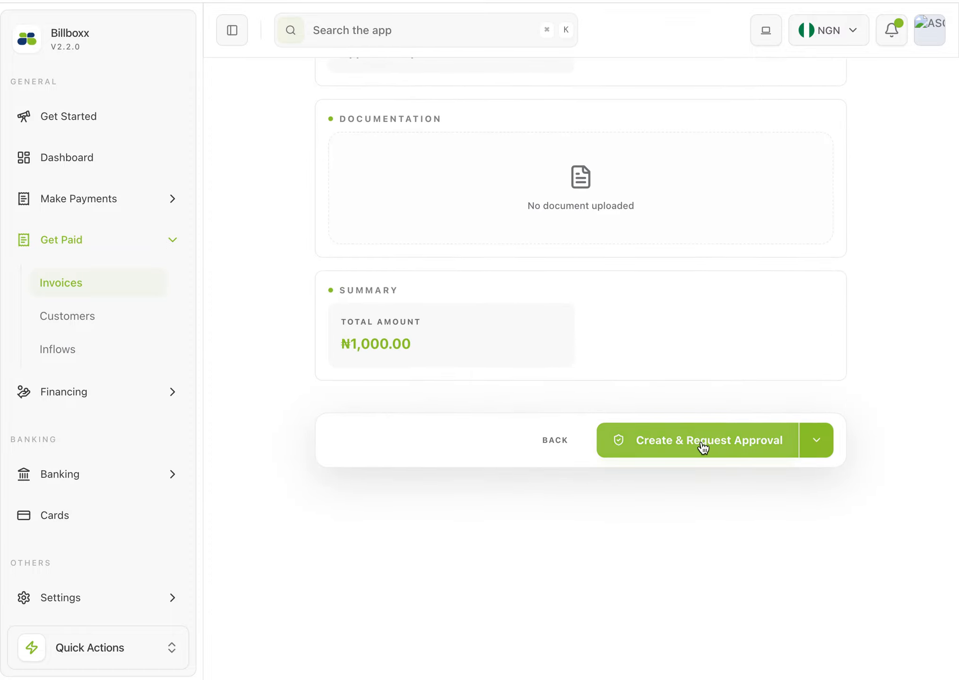
pyautogui.click(829, 445)
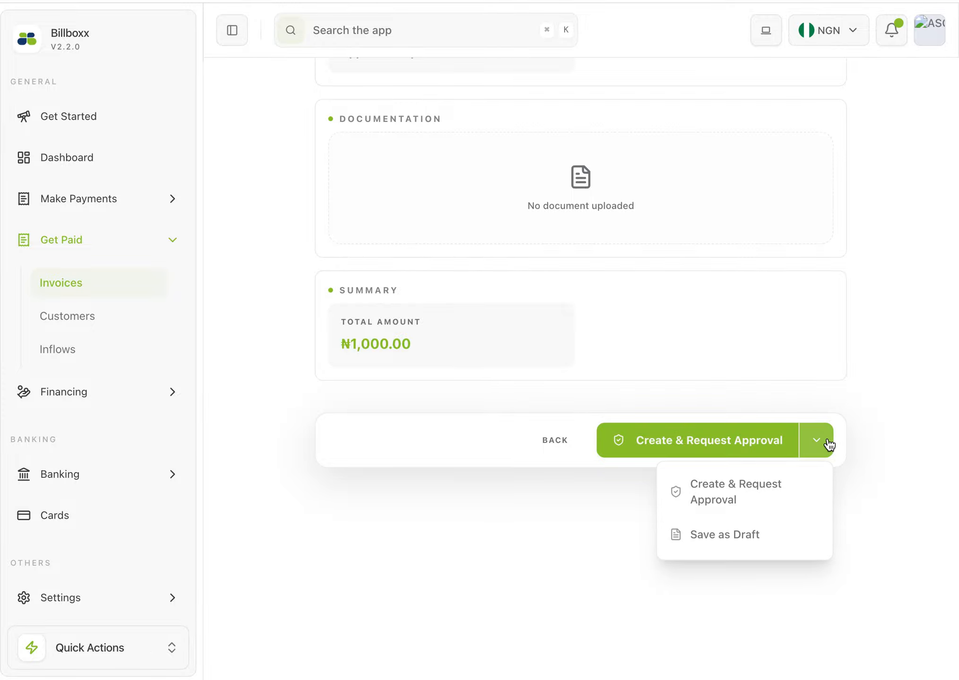
pyautogui.click(858, 437)
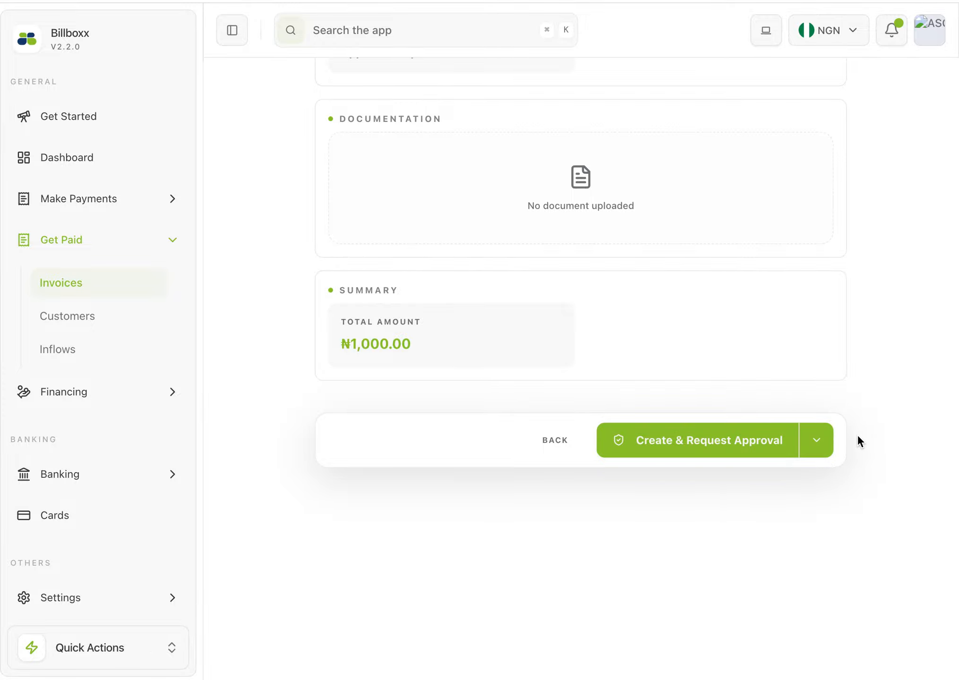
pyautogui.click(755, 439)
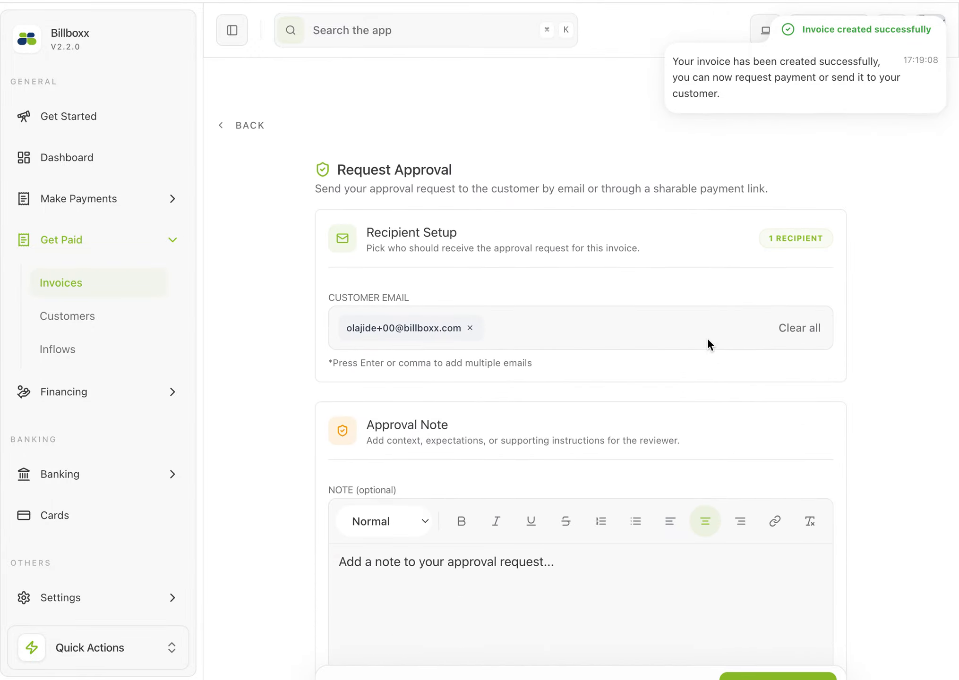
# Look over the approval request's recipient, note and shareable link sections, and send the request without a note
pyautogui.scroll(-1, 708, 339)
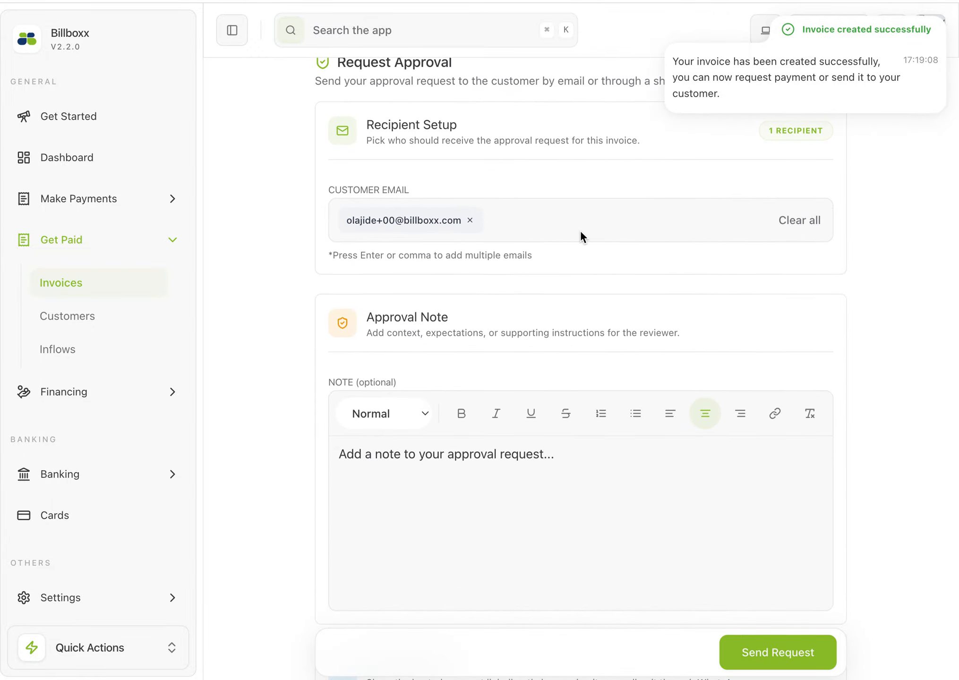
pyautogui.scroll(-8, 637, 246)
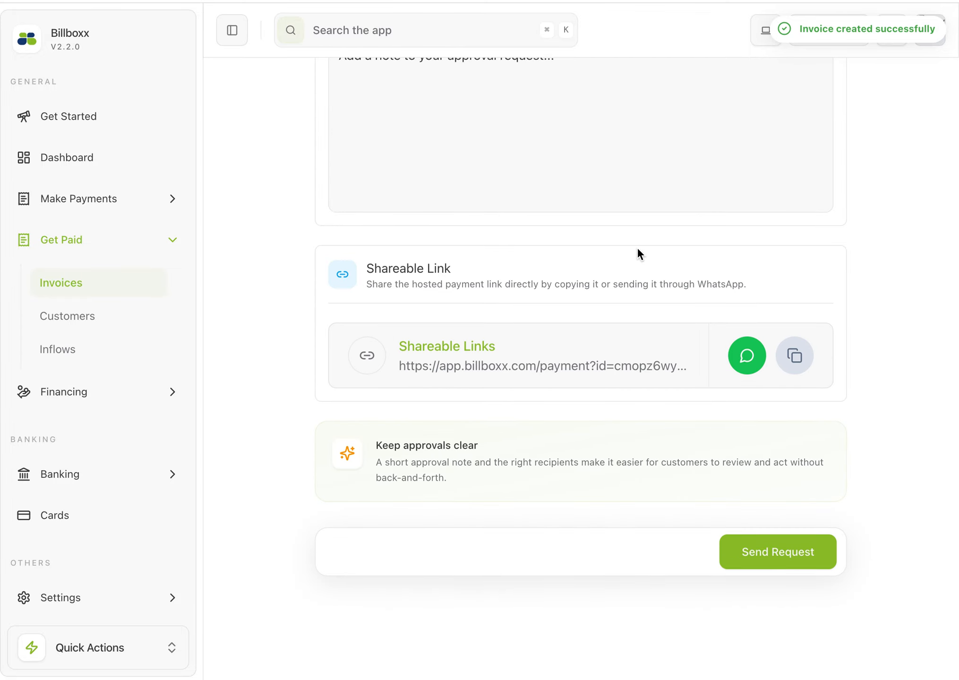
pyautogui.scroll(8, 545, 226)
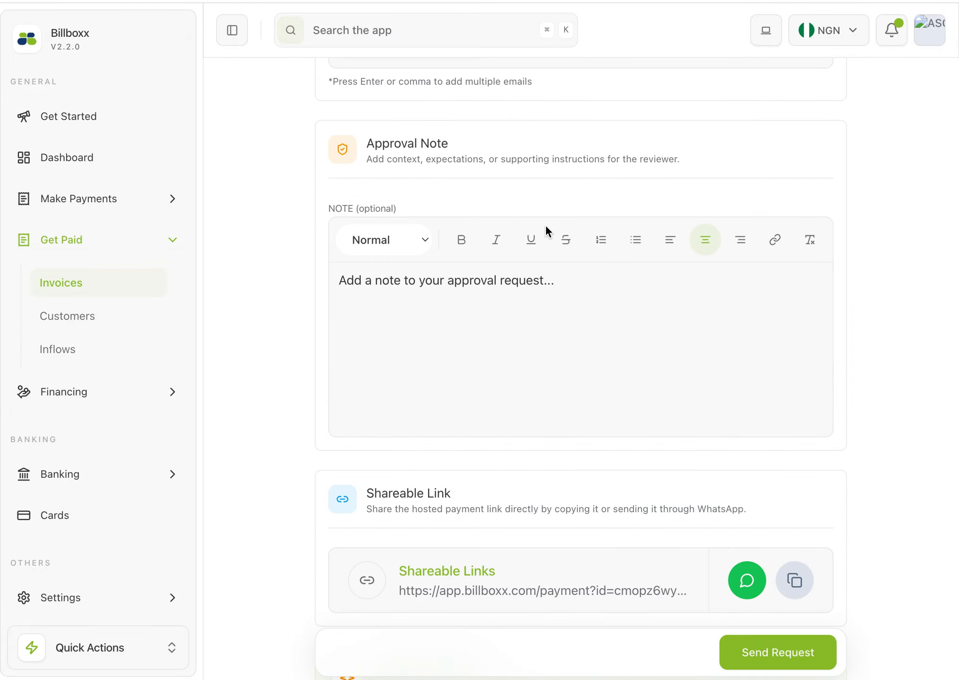
pyautogui.scroll(1, 516, 220)
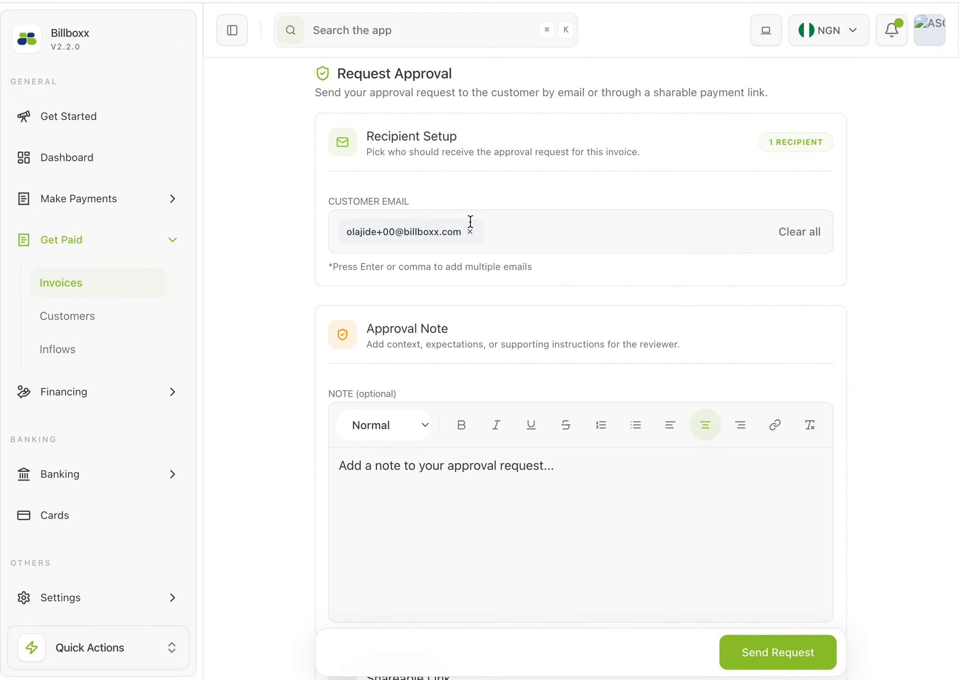
pyautogui.scroll(2, 519, 317)
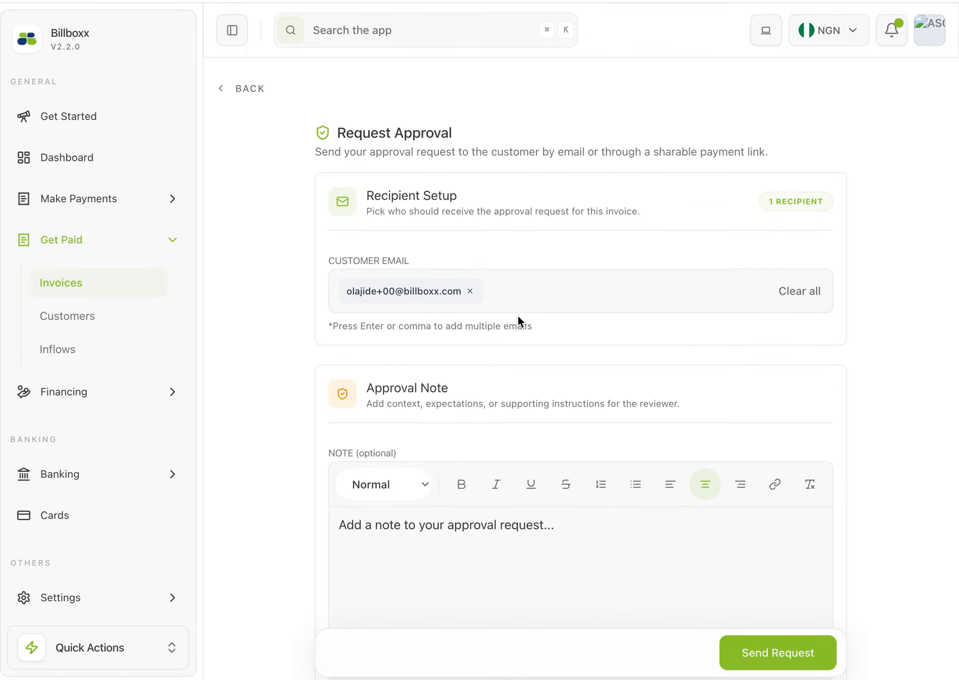
pyautogui.scroll(-9, 518, 317)
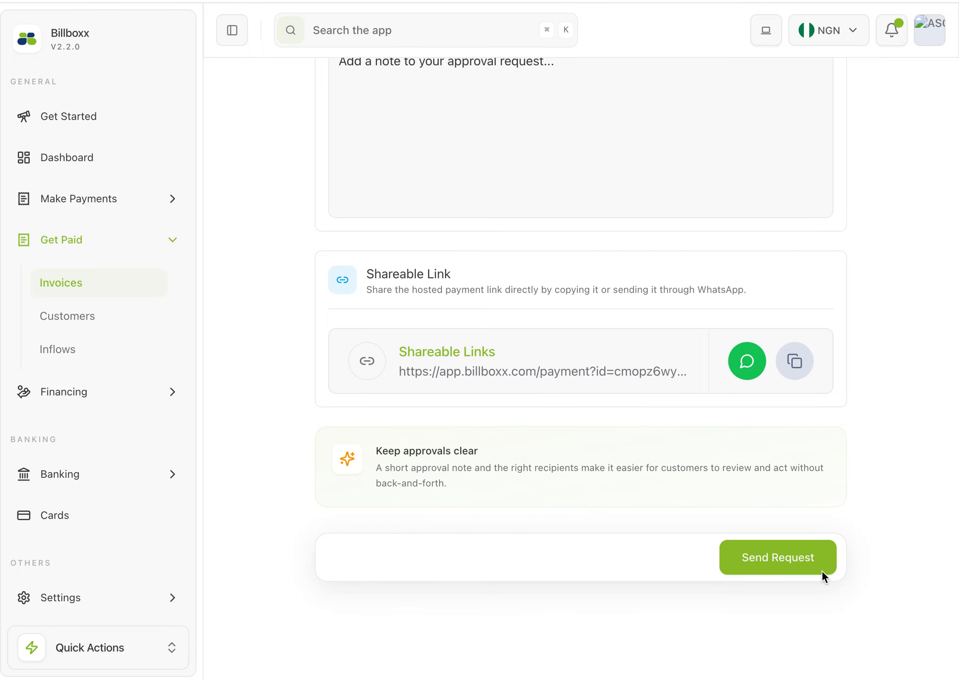
pyautogui.click(781, 559)
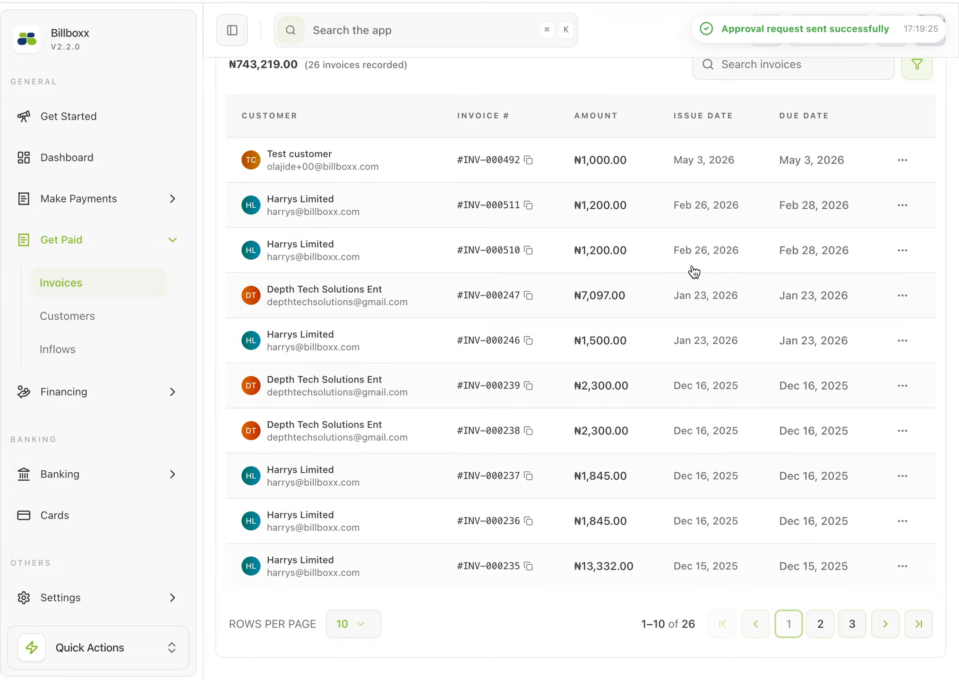
# Check where the new invoice is filed by comparing the Receivables and Sent invoice lists
pyautogui.scroll(4, 336, 169)
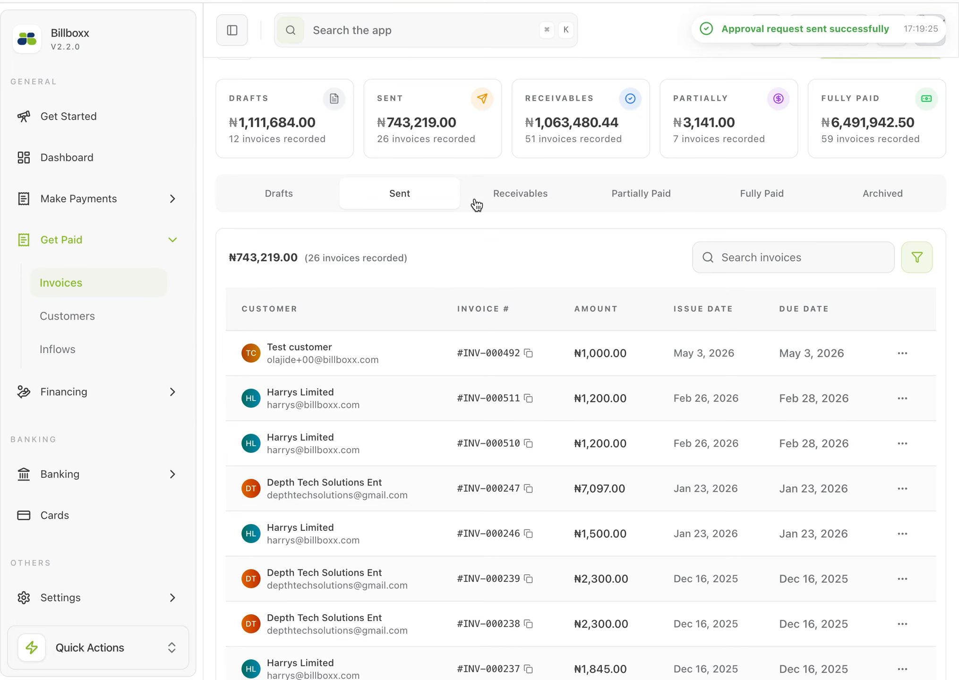
pyautogui.click(531, 207)
pyautogui.click(417, 208)
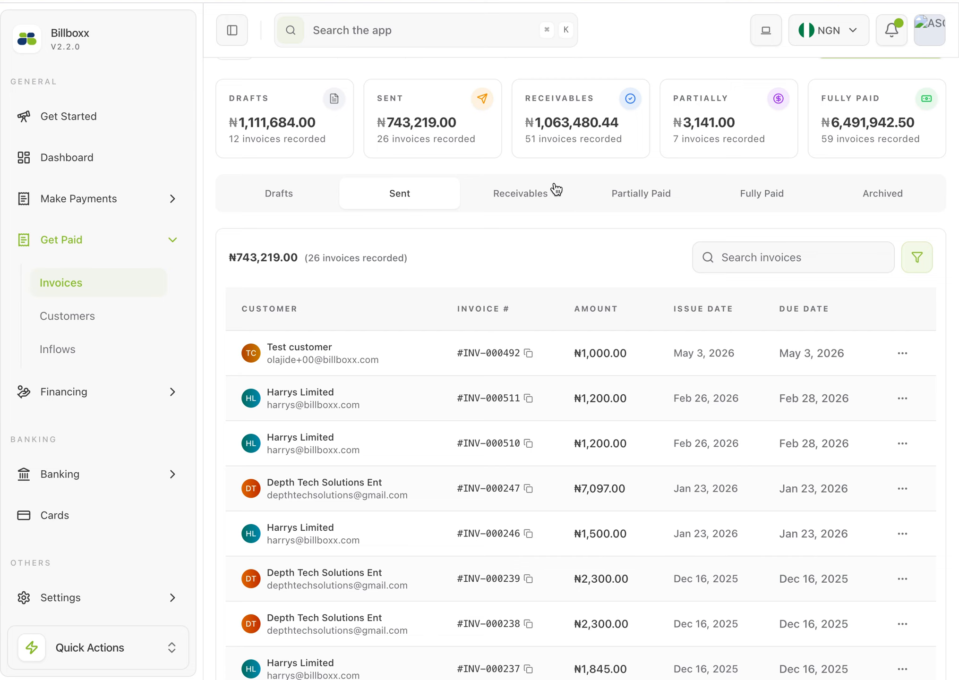
pyautogui.click(527, 194)
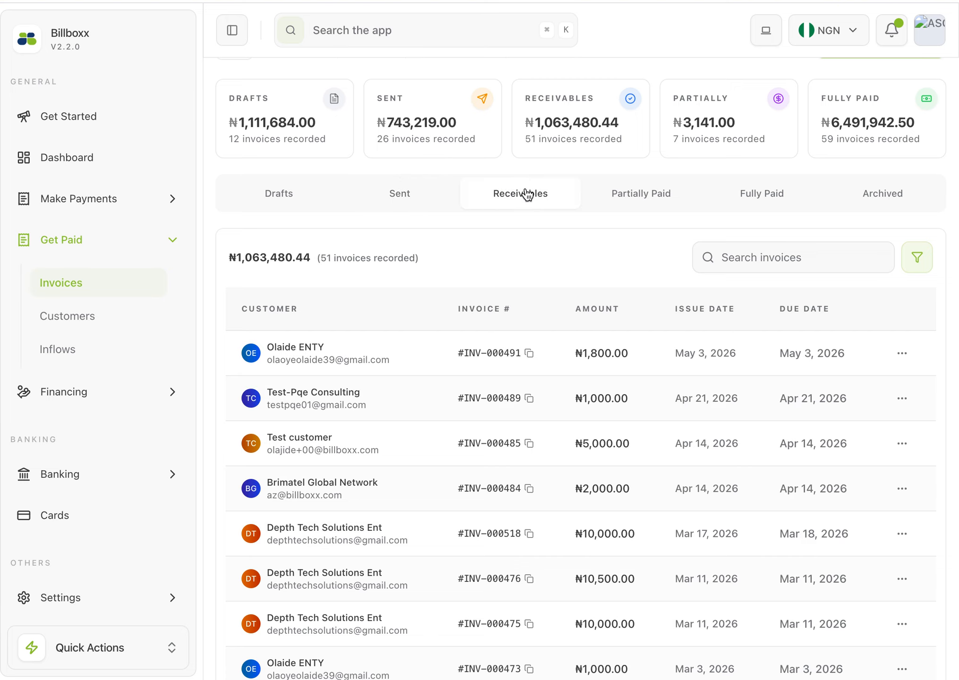
pyautogui.click(408, 198)
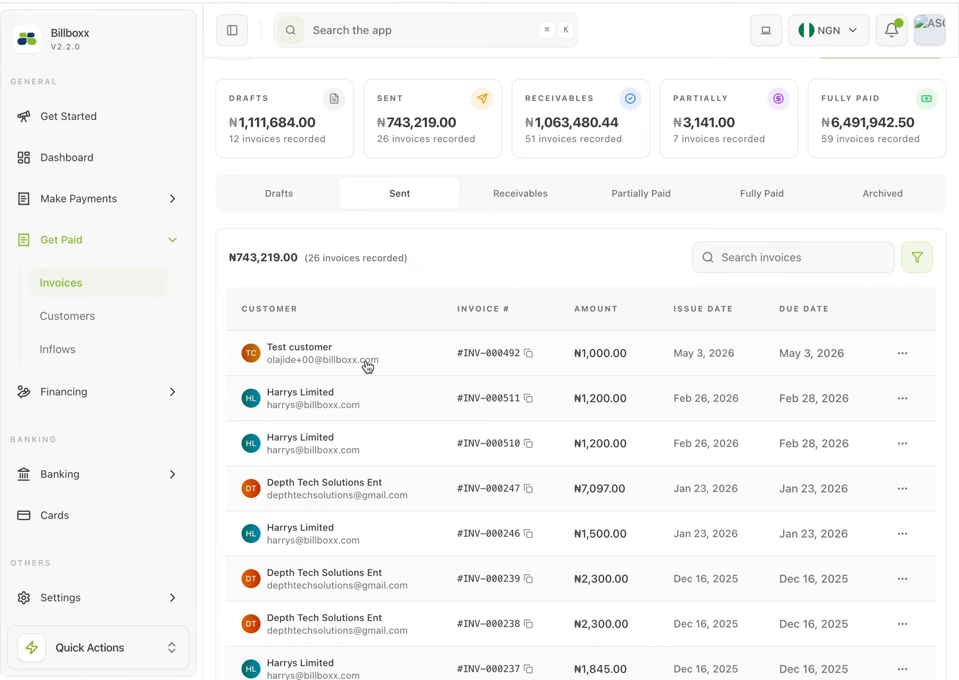
# Open the payment request for the newest invoice in the Receivables list and look over its recipient and note sections
pyautogui.click(536, 207)
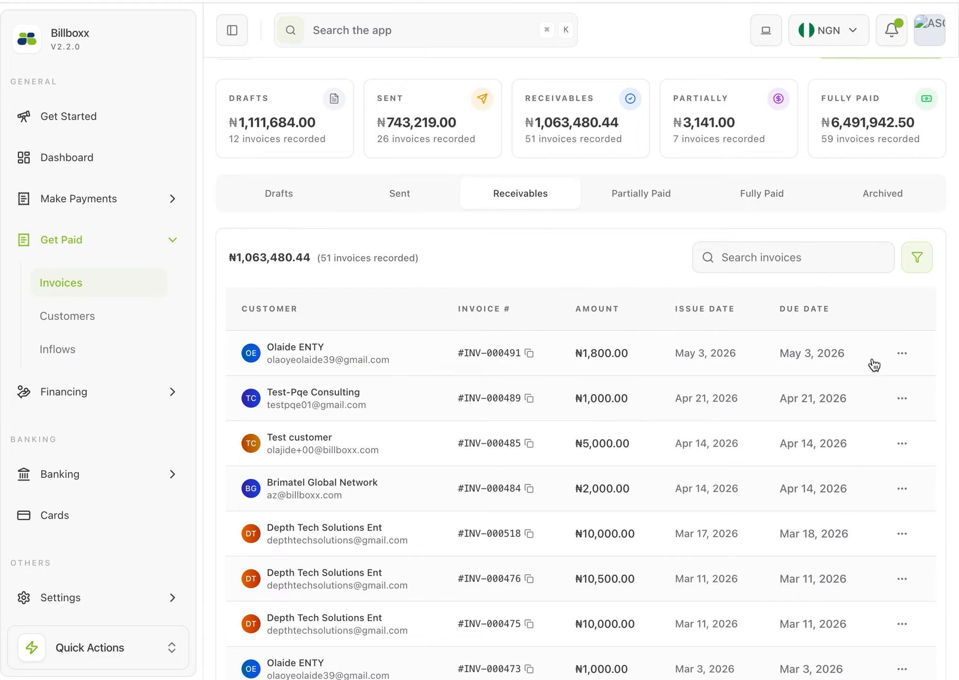
pyautogui.click(897, 355)
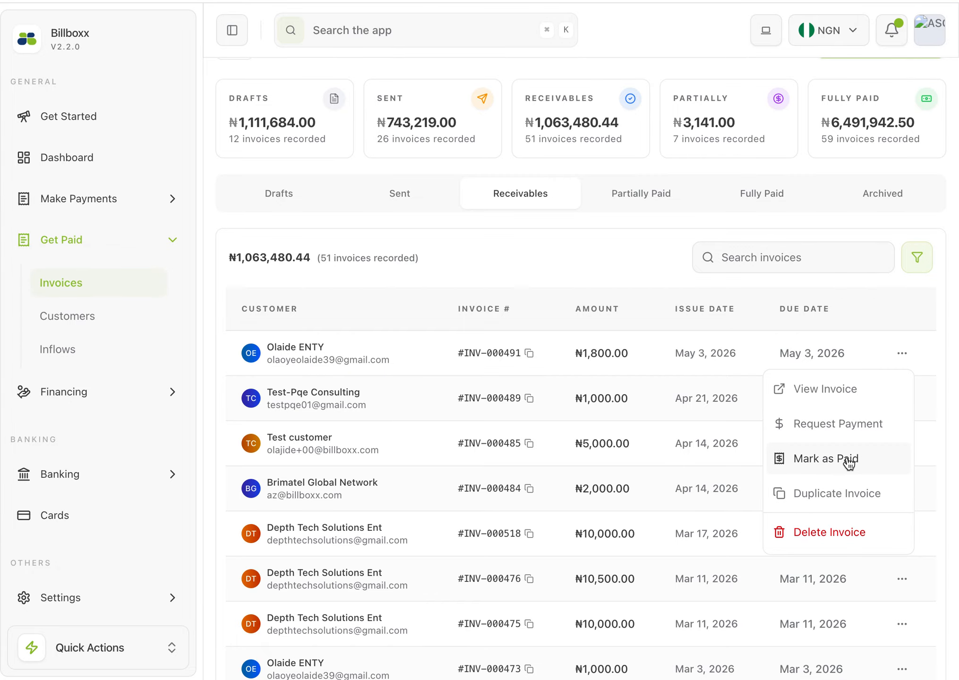
pyautogui.click(852, 423)
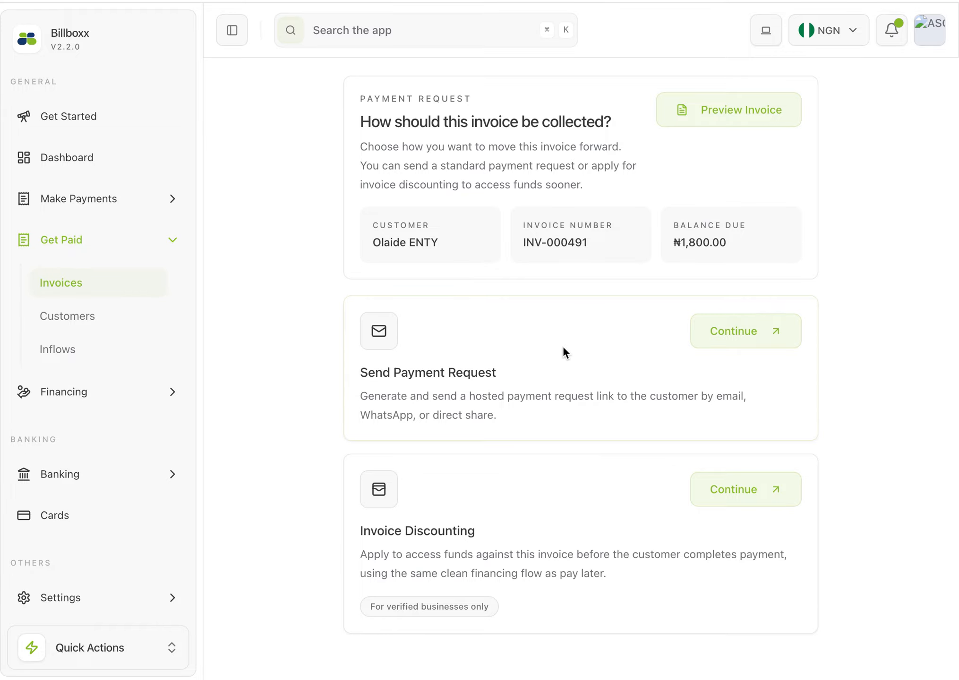
pyautogui.scroll(-1, 562, 389)
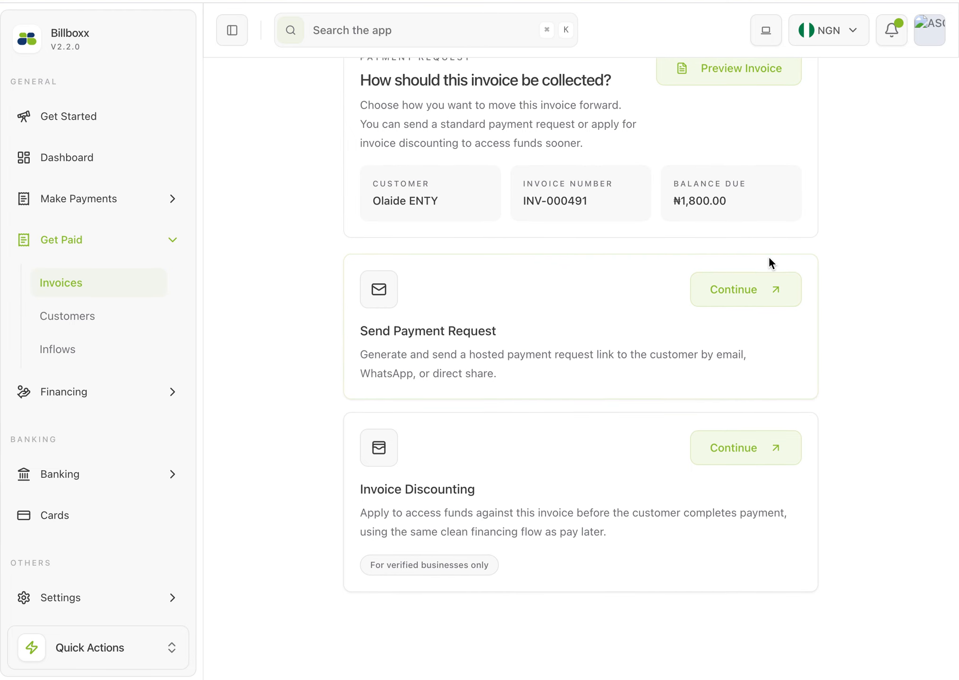
pyautogui.click(739, 294)
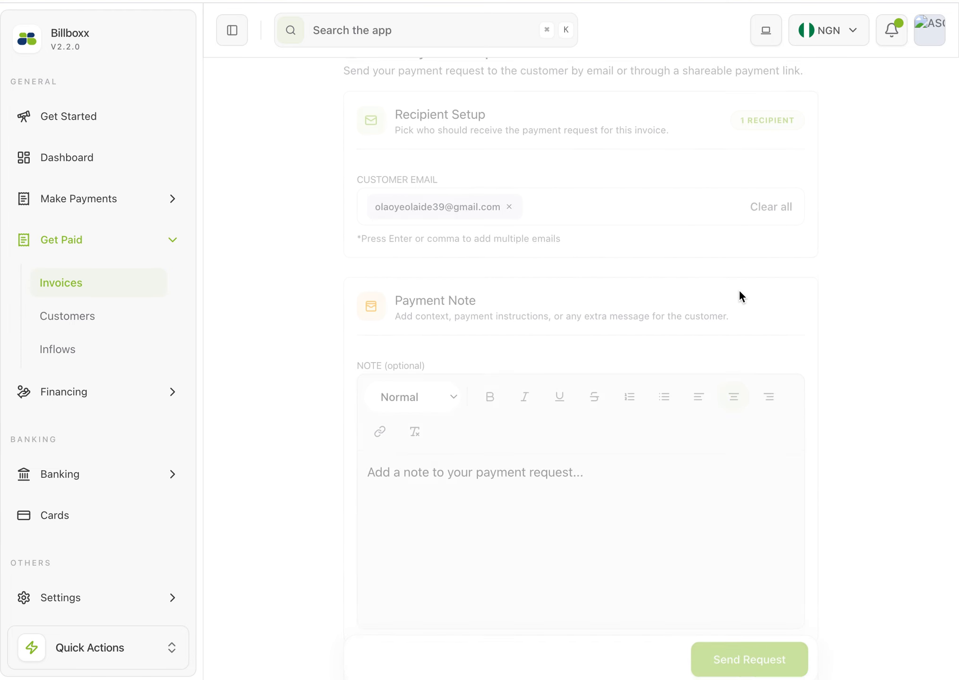
pyautogui.scroll(3, 541, 336)
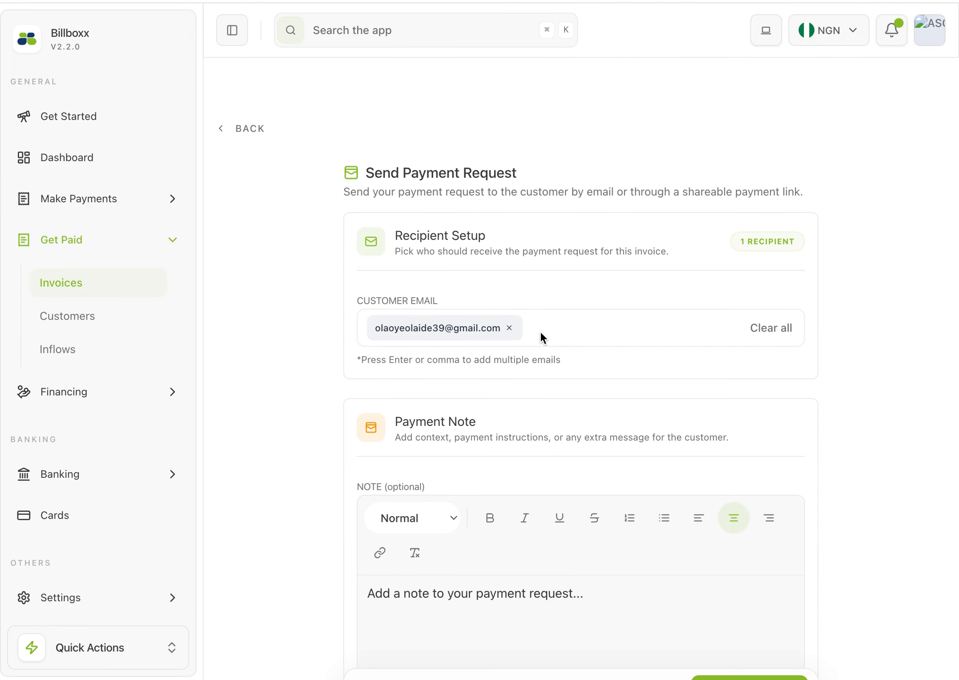
# Review the Send Payment Request and Invoice Discounting collection options, and return to the invoice lists without sending a request
pyautogui.click(249, 89)
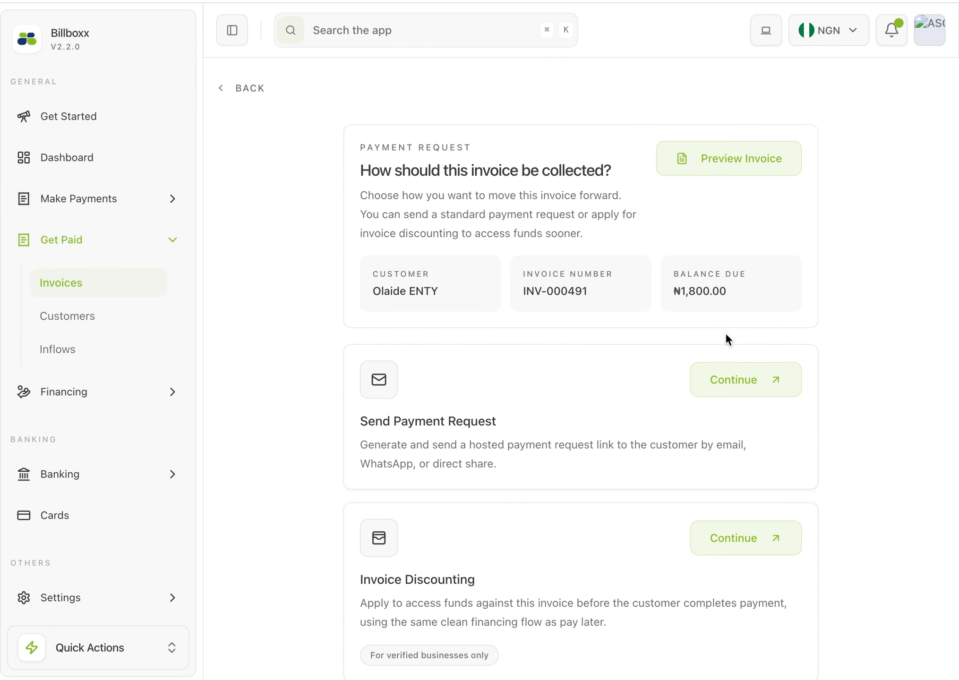
pyautogui.scroll(-2, 696, 528)
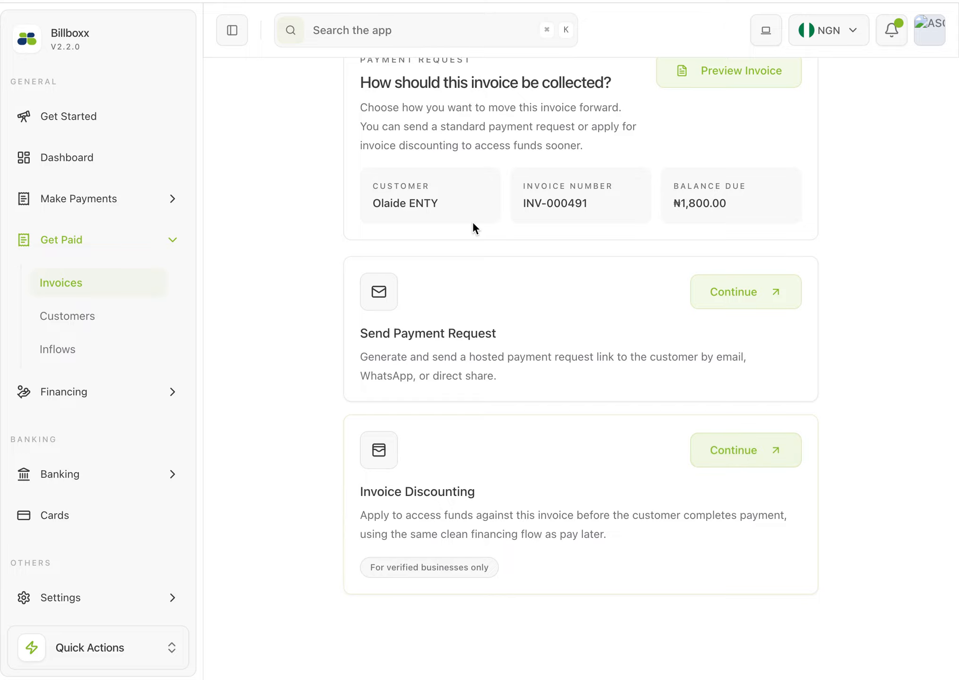
pyautogui.scroll(2, 475, 225)
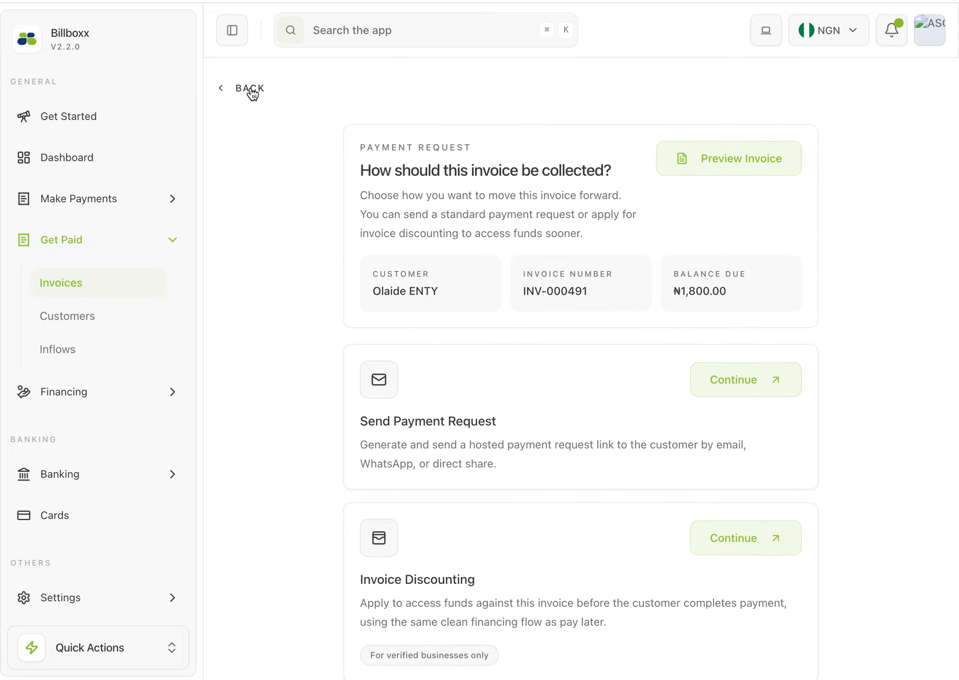
pyautogui.click(253, 89)
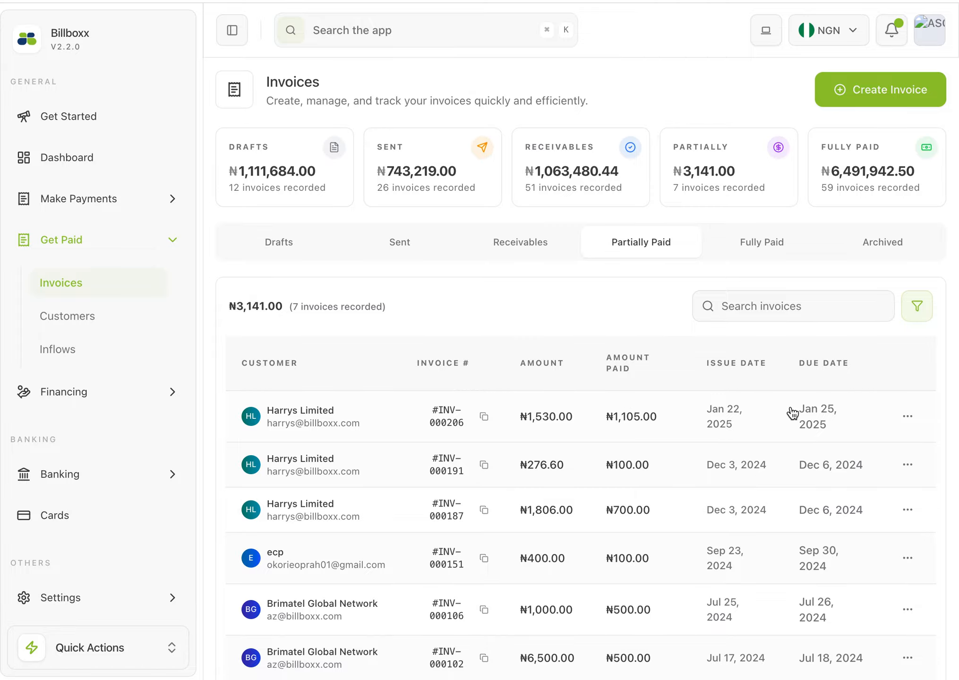
# Open the Mark as Paid form for the first Harrys Limited invoice in the Partially Paid list
pyautogui.click(899, 419)
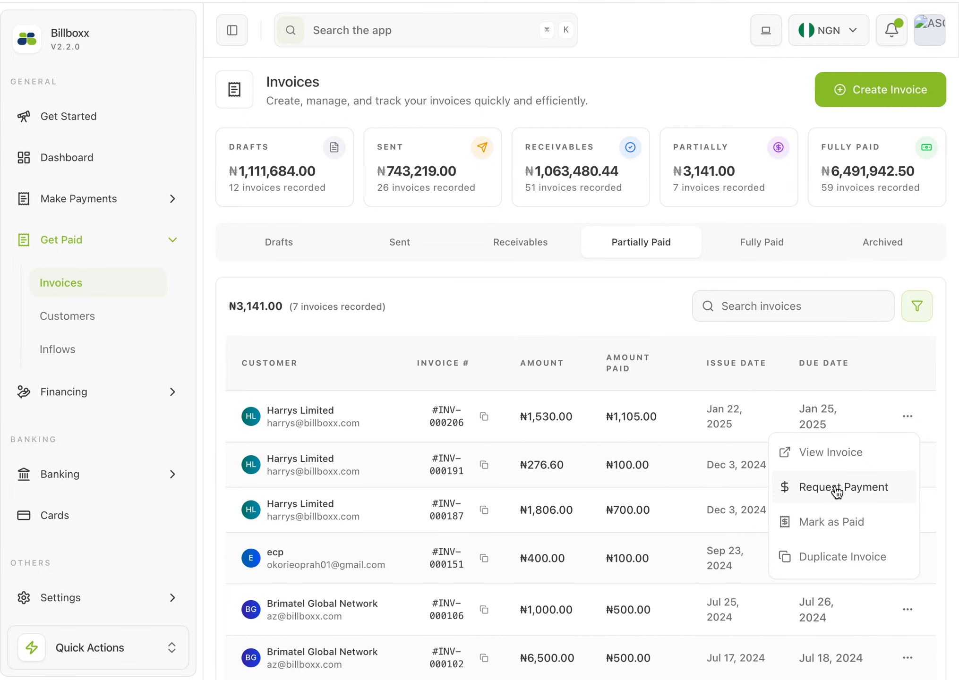
pyautogui.click(832, 521)
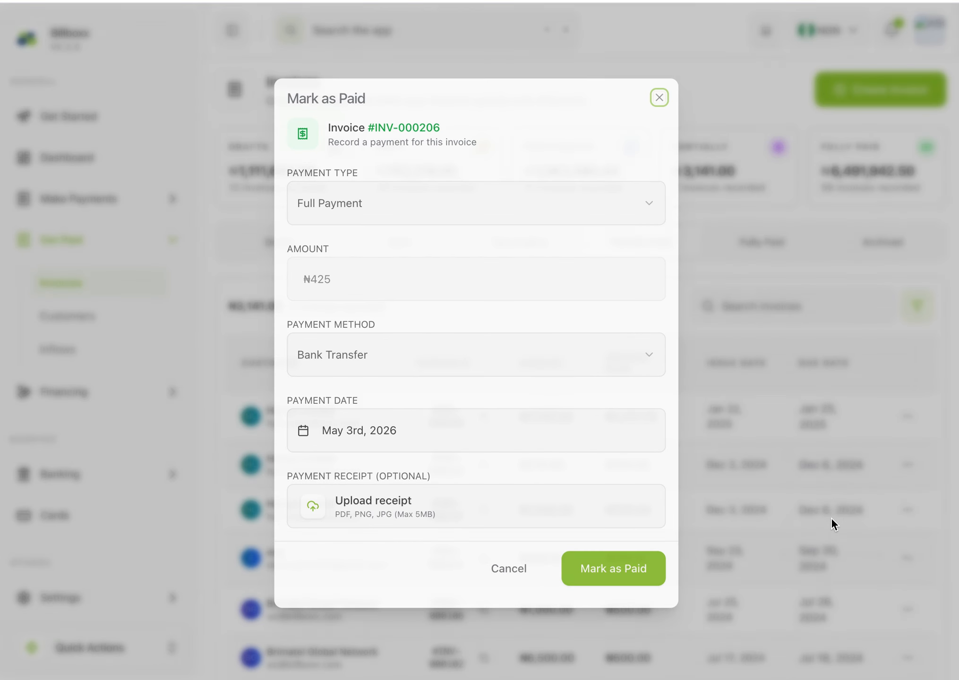